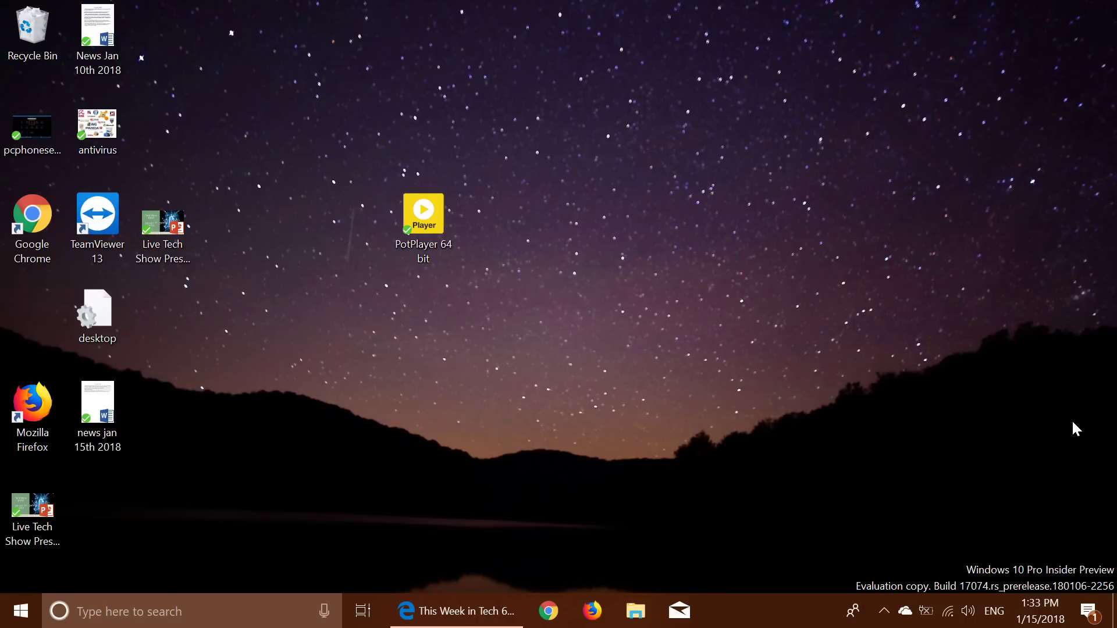
# Clear all pending notifications from Action Center and open the full Windows Settings app
pyautogui.click(1088, 612)
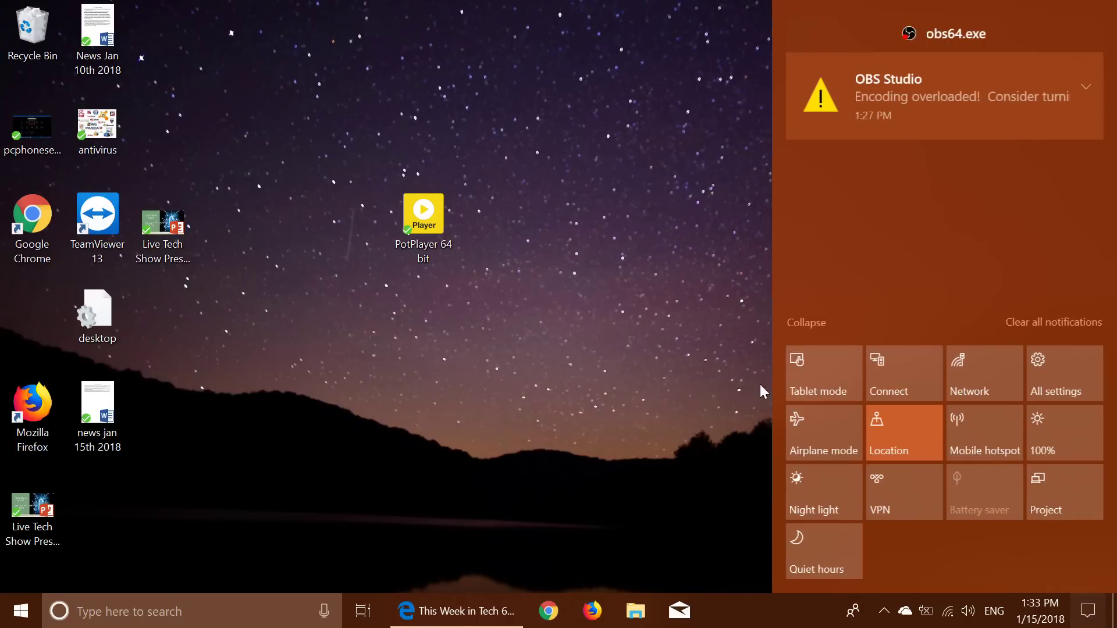
pyautogui.click(1050, 322)
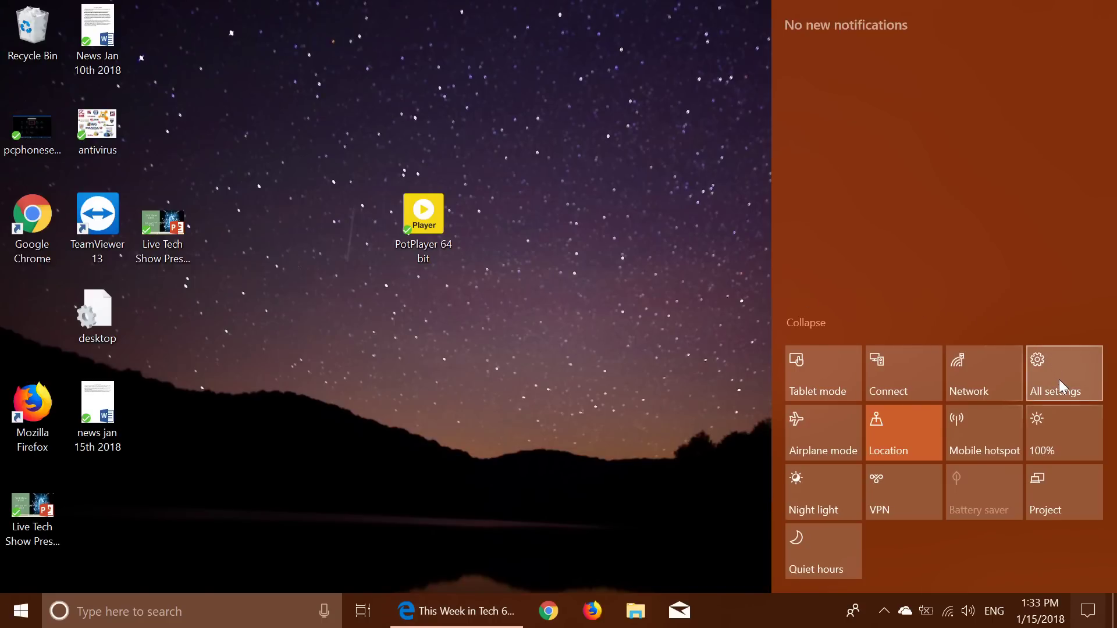
pyautogui.click(1059, 379)
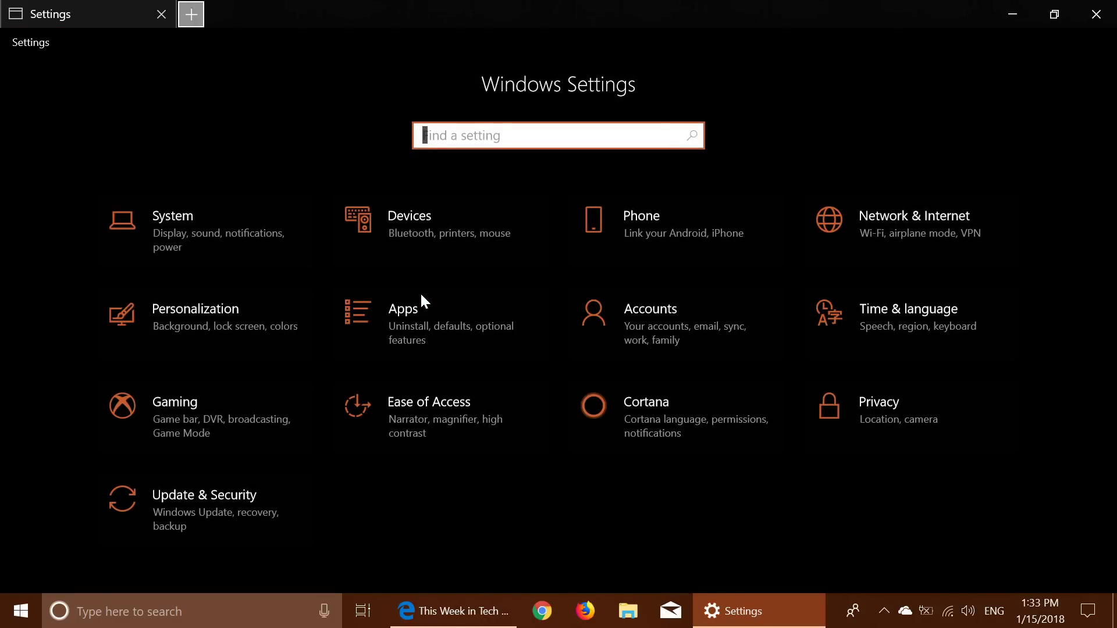
# Dismiss the OBS notification and browse to the System > Sound page
pyautogui.click(186, 229)
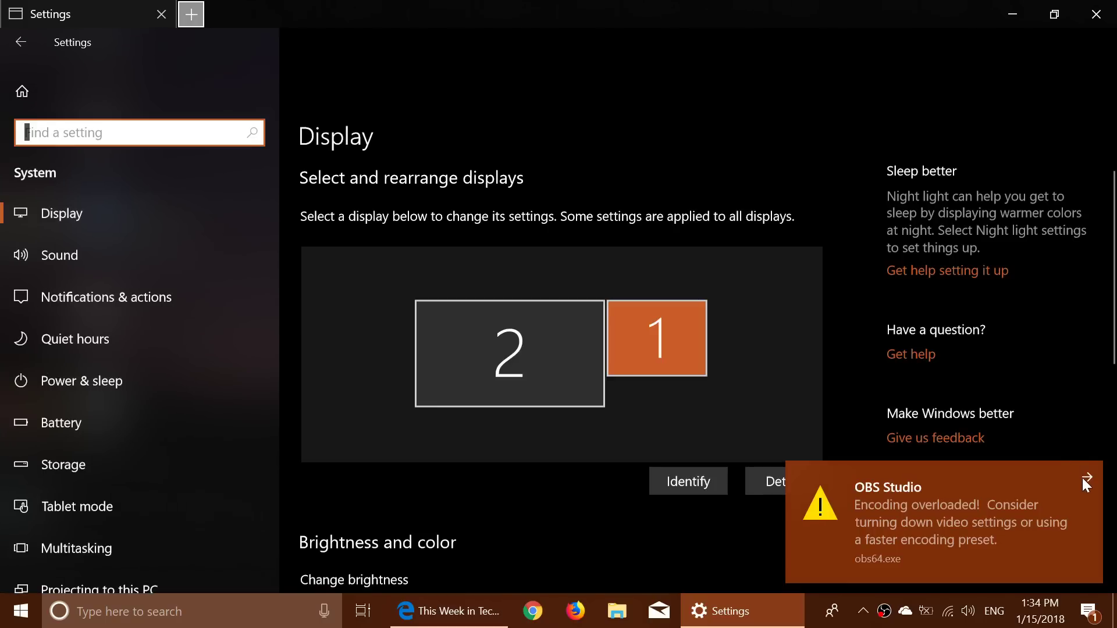
pyautogui.click(1086, 478)
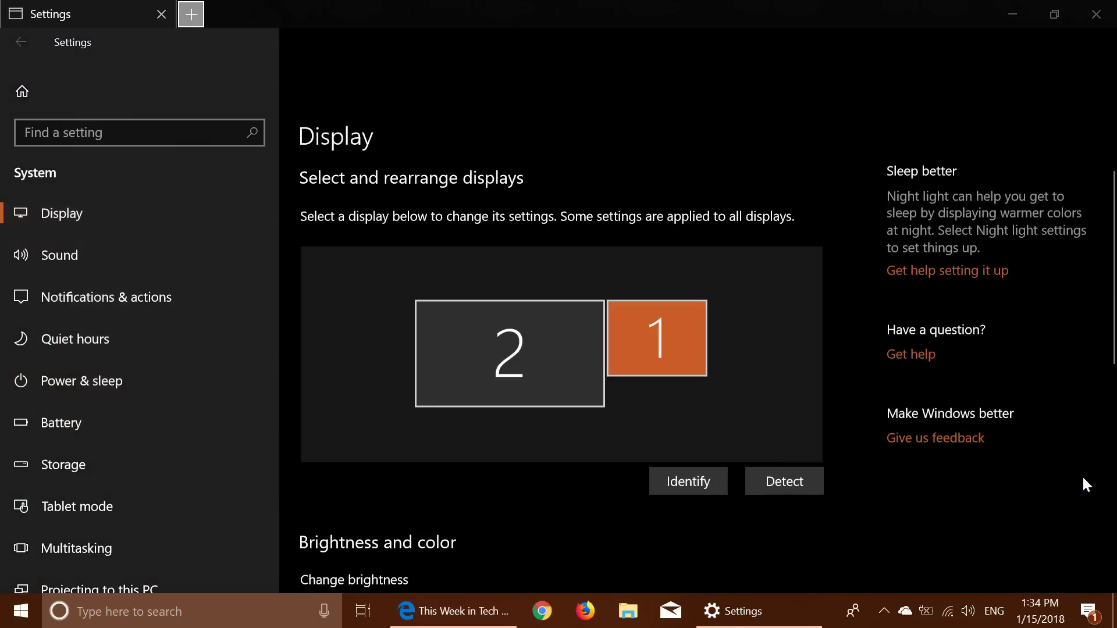
pyautogui.click(142, 254)
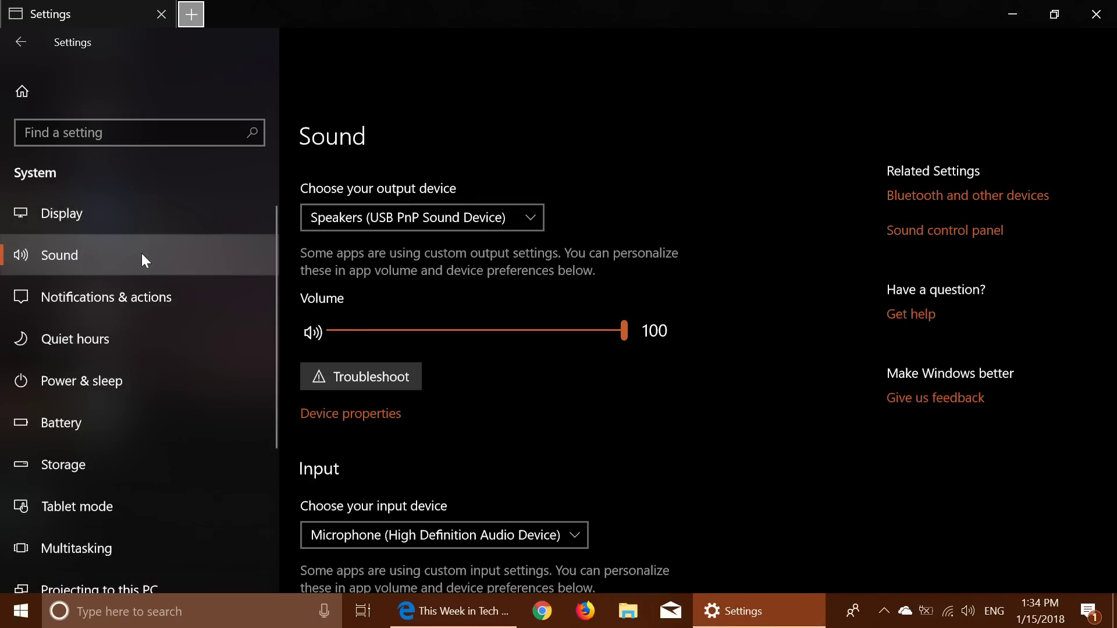
pyautogui.scroll(-5, 811, 411)
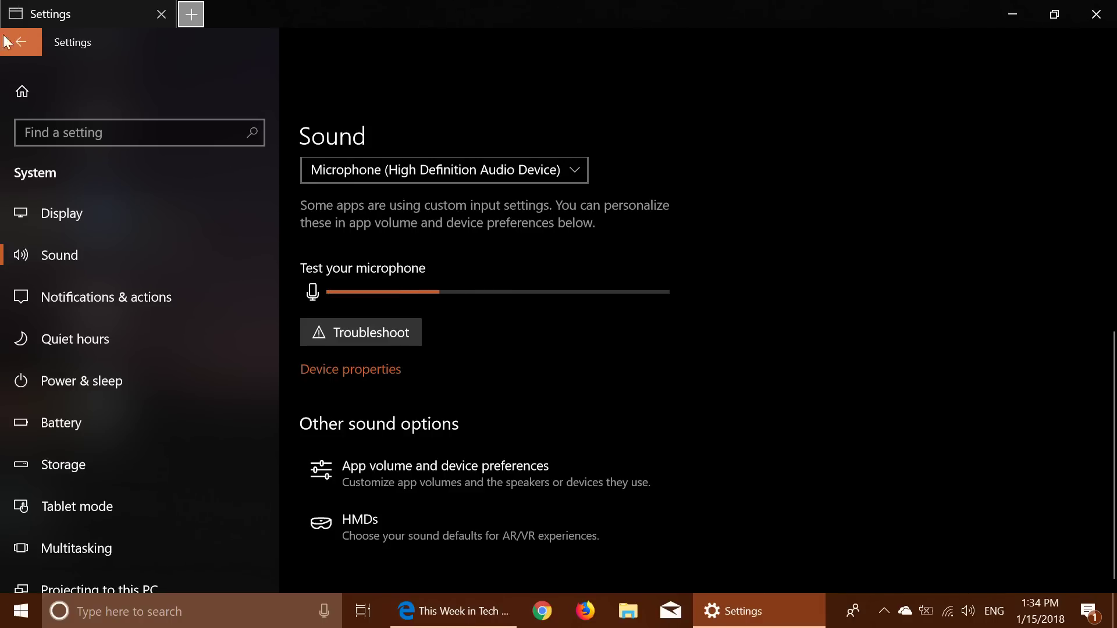
pyautogui.click(21, 47)
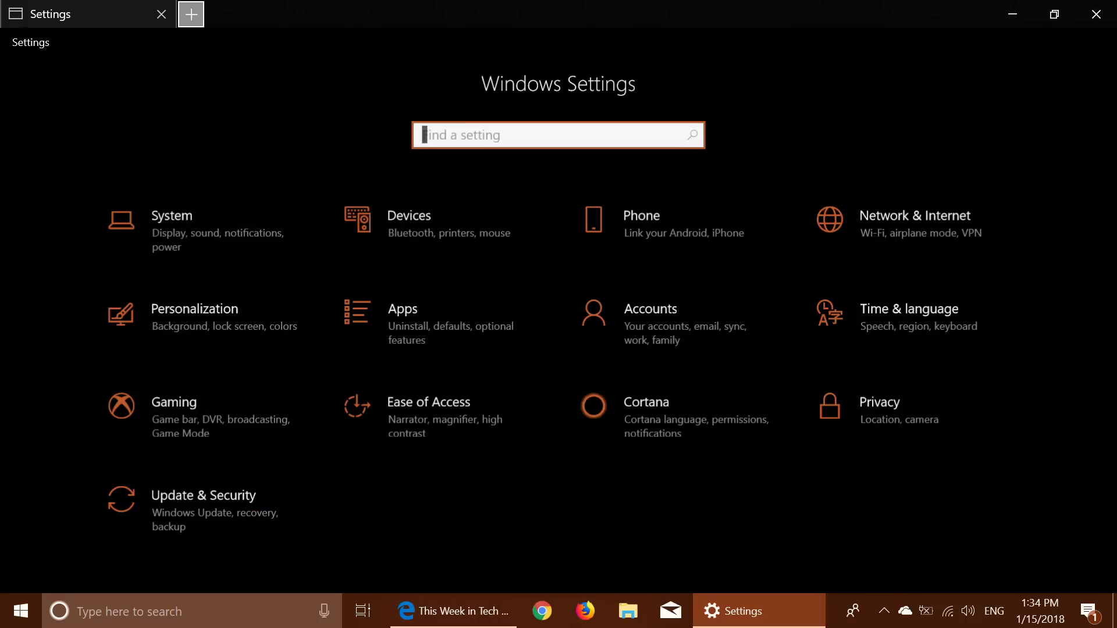
pyautogui.click(188, 244)
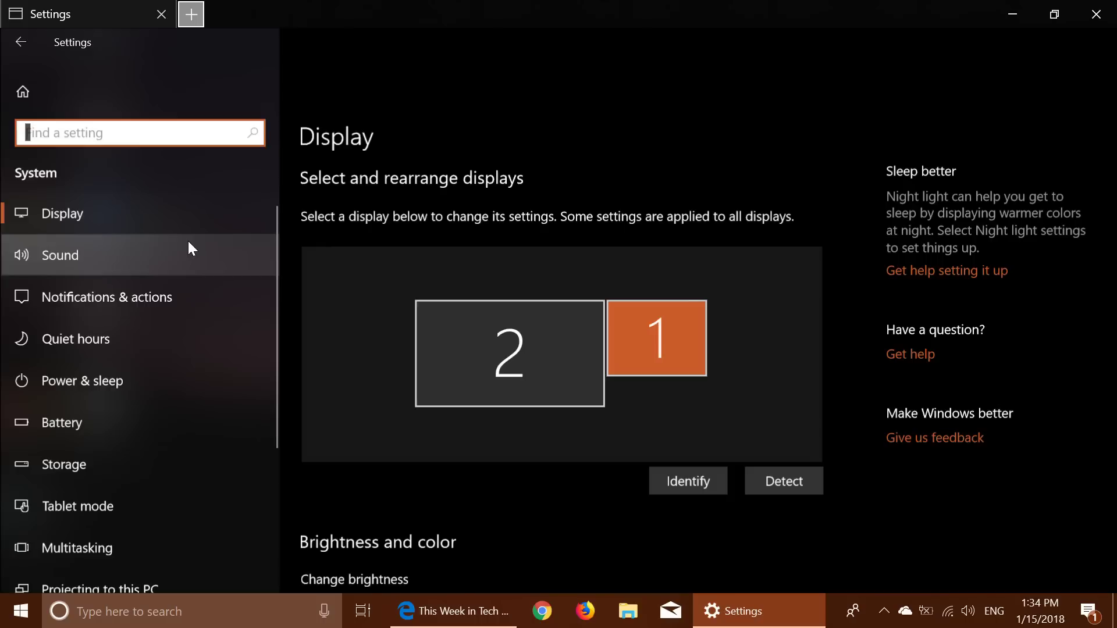
pyautogui.click(89, 209)
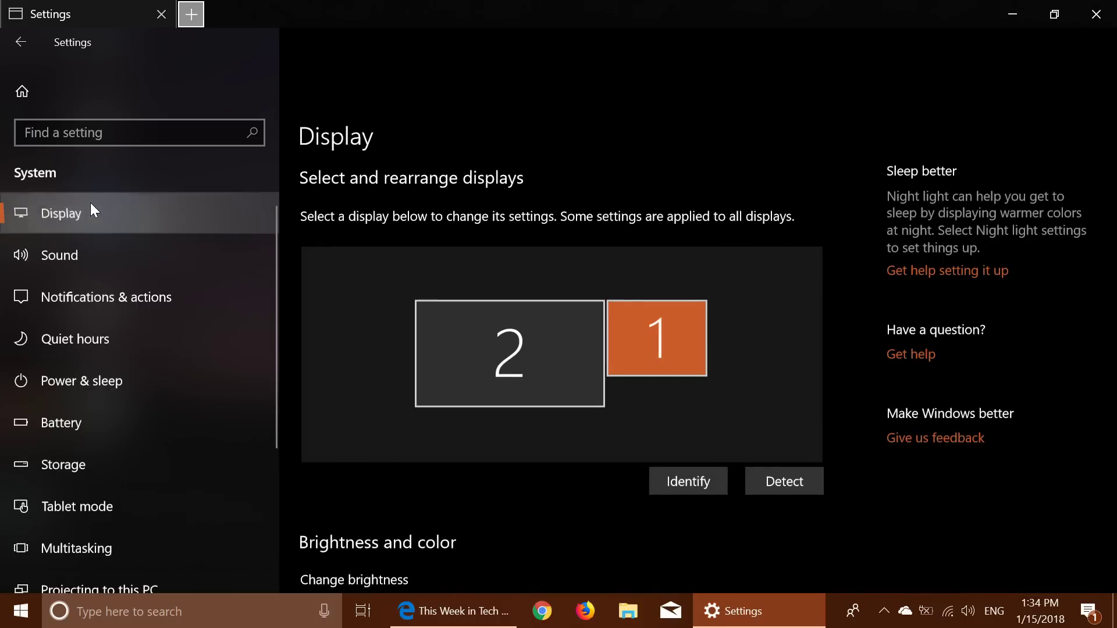
pyautogui.click(511, 333)
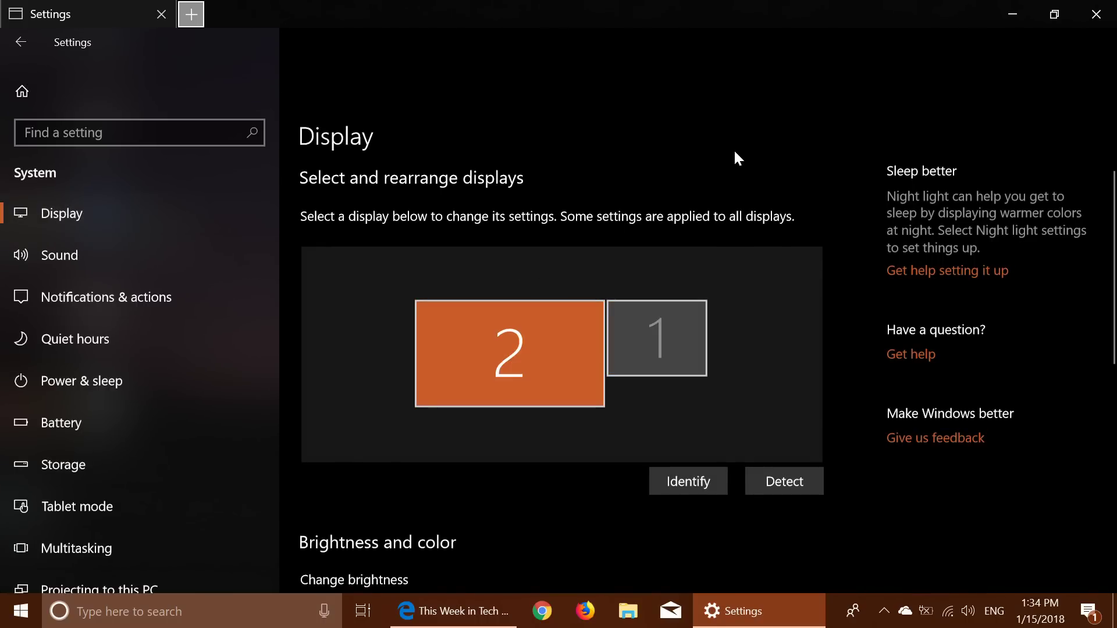
pyautogui.scroll(-10, 781, 263)
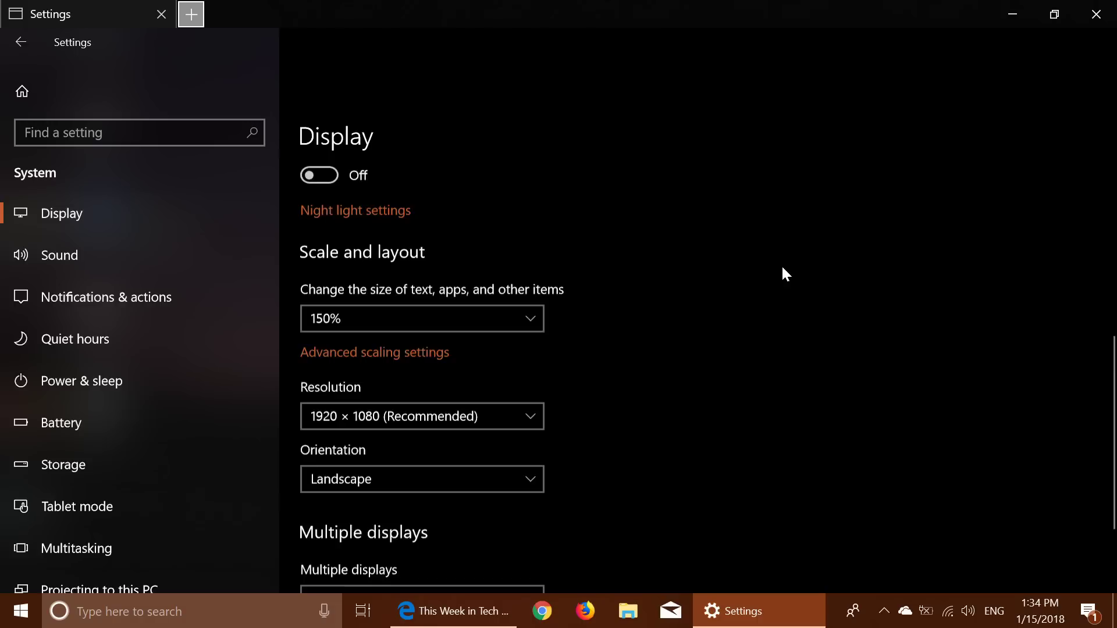
pyautogui.scroll(10, 783, 268)
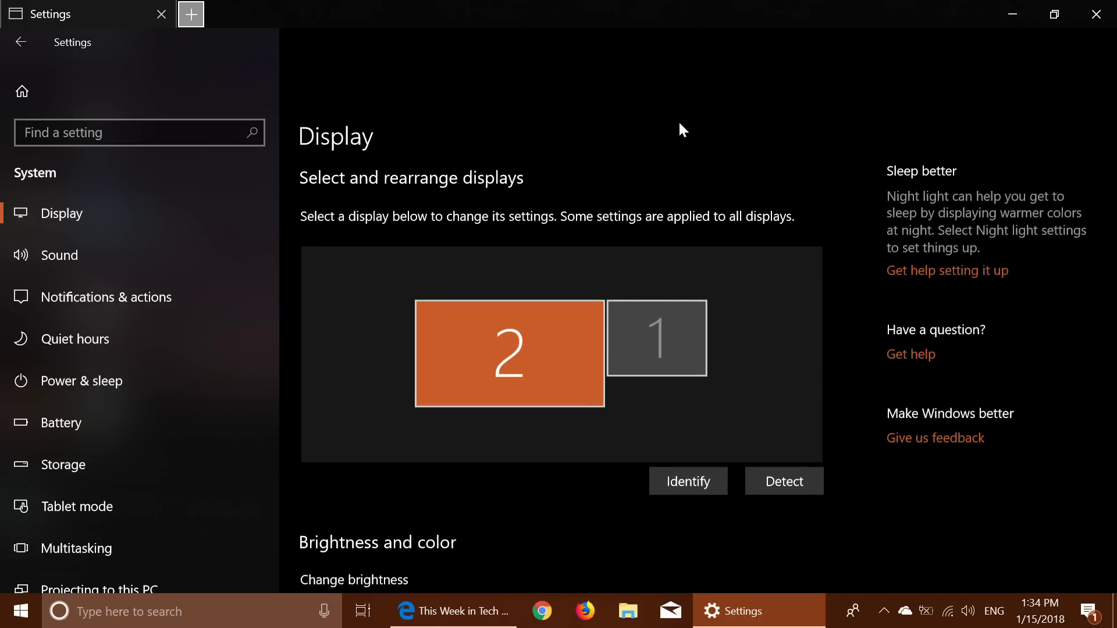
pyautogui.click(21, 41)
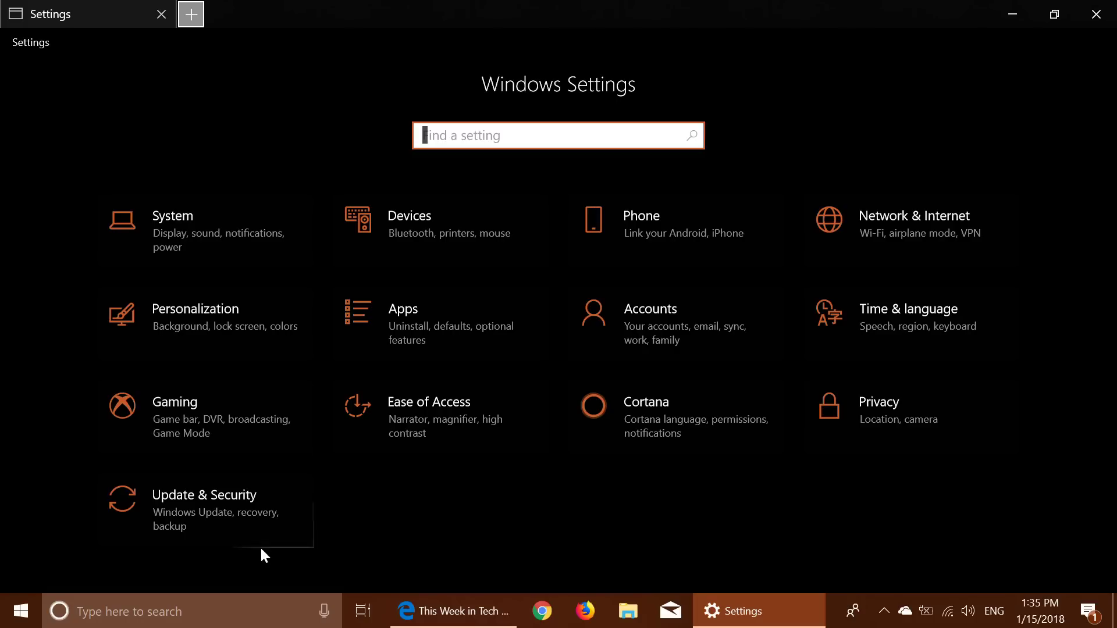
# Search 'control' from the taskbar, open Control Panel, and drag its window aside
pyautogui.click(186, 611)
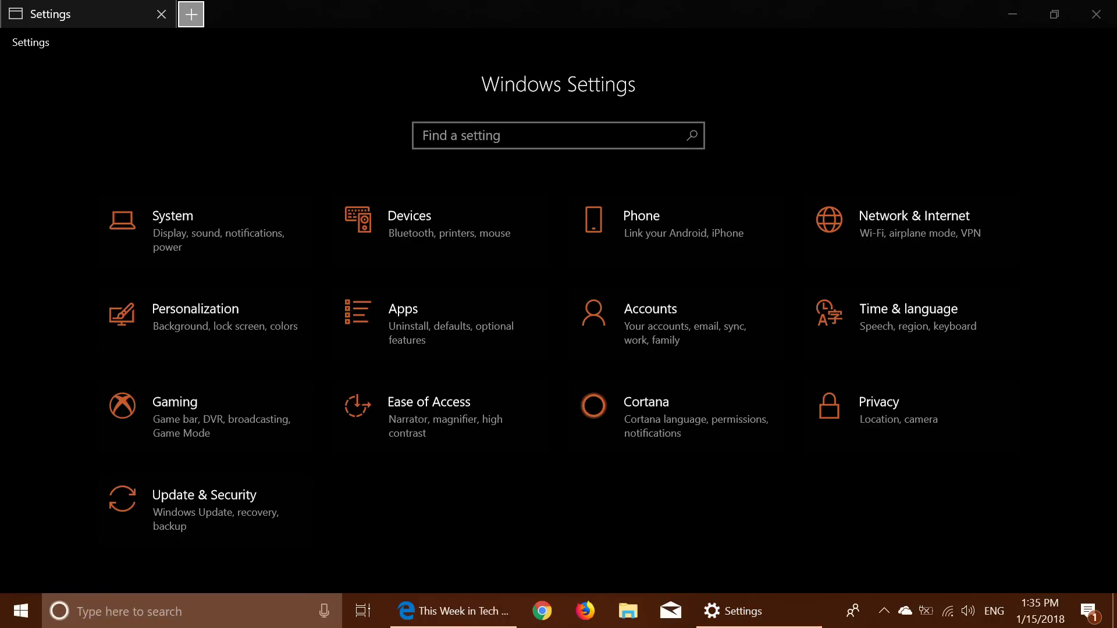
pyautogui.write('c')
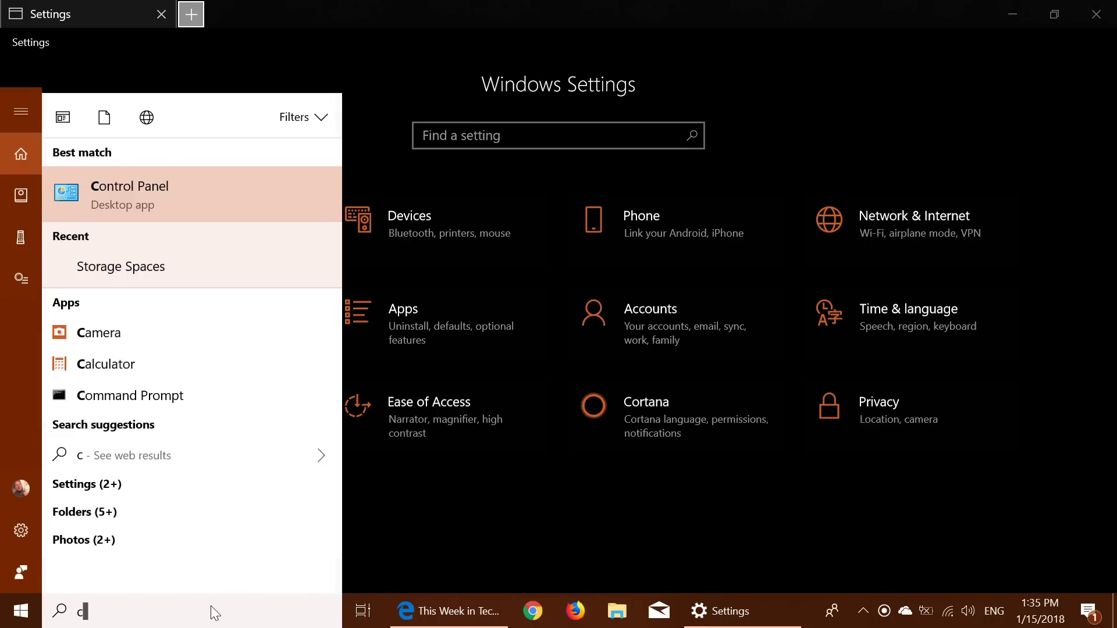
pyautogui.write('ontrol')
pyautogui.click(186, 199)
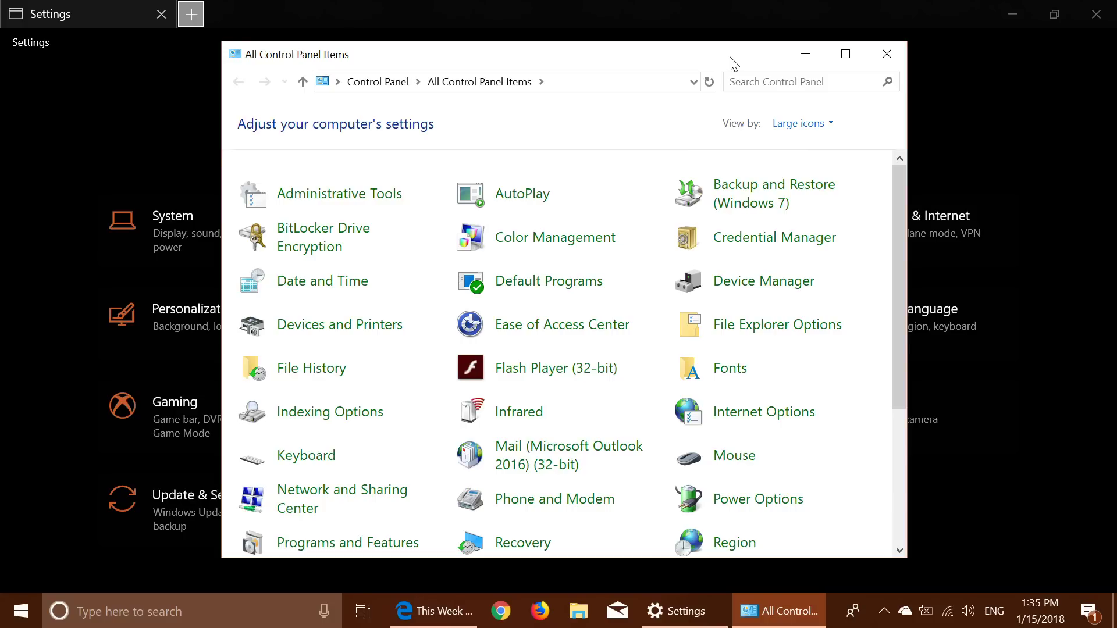
pyautogui.moveTo(734, 62); pyautogui.dragTo(1080, 77)
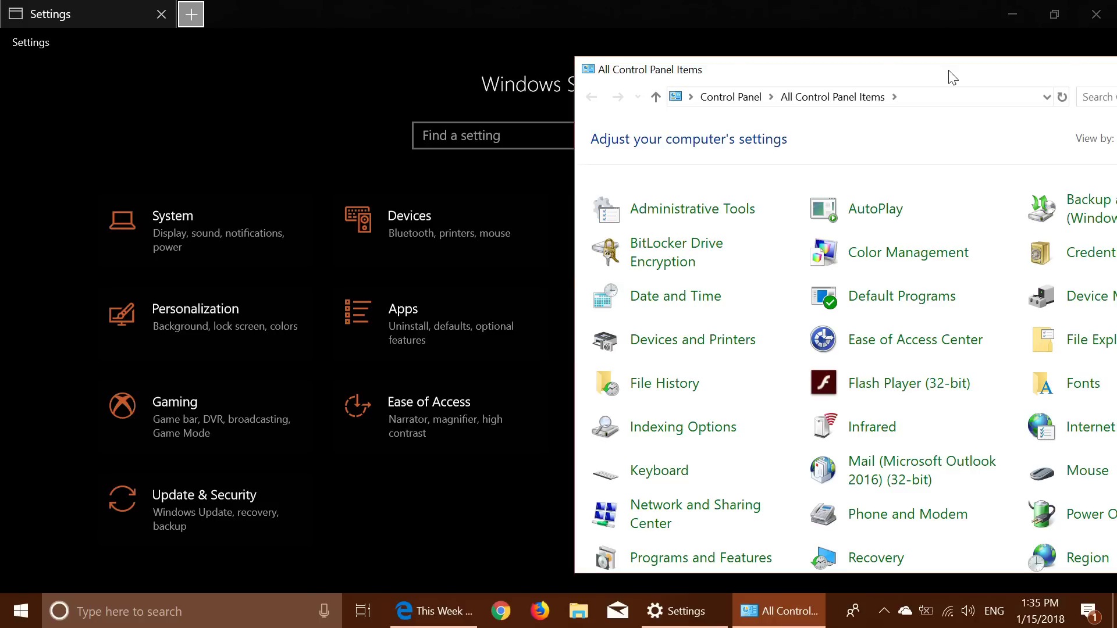
# Reposition the All Control Panel Items window near the screen top and scroll its item list
pyautogui.moveTo(901, 80); pyautogui.dragTo(573, 75)
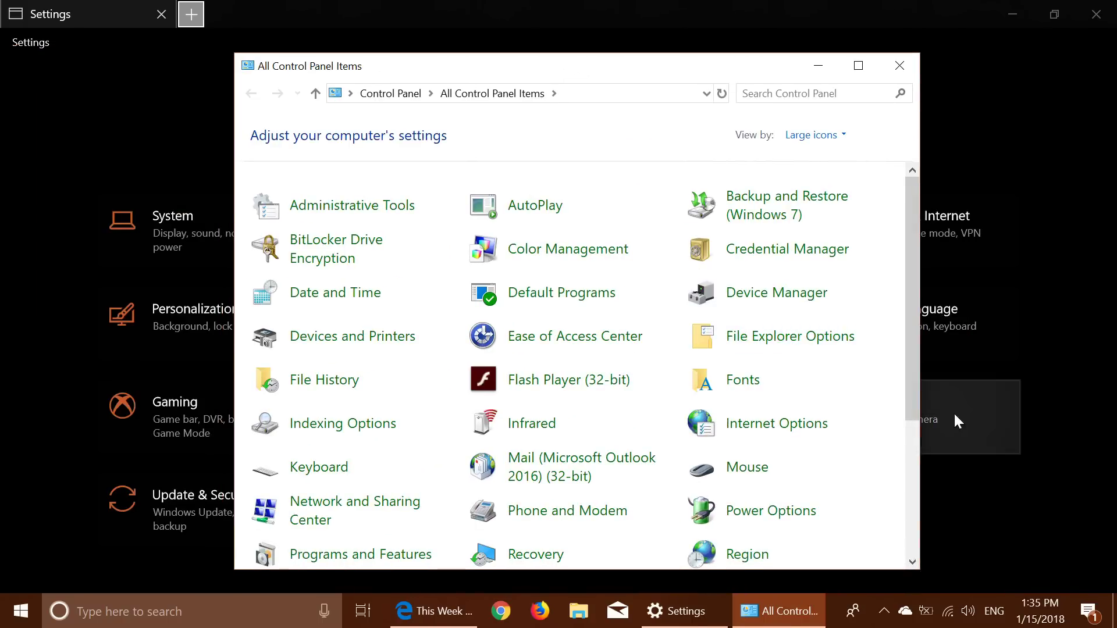
pyautogui.moveTo(916, 403); pyautogui.dragTo(906, 555)
pyautogui.scroll(5, 882, 392)
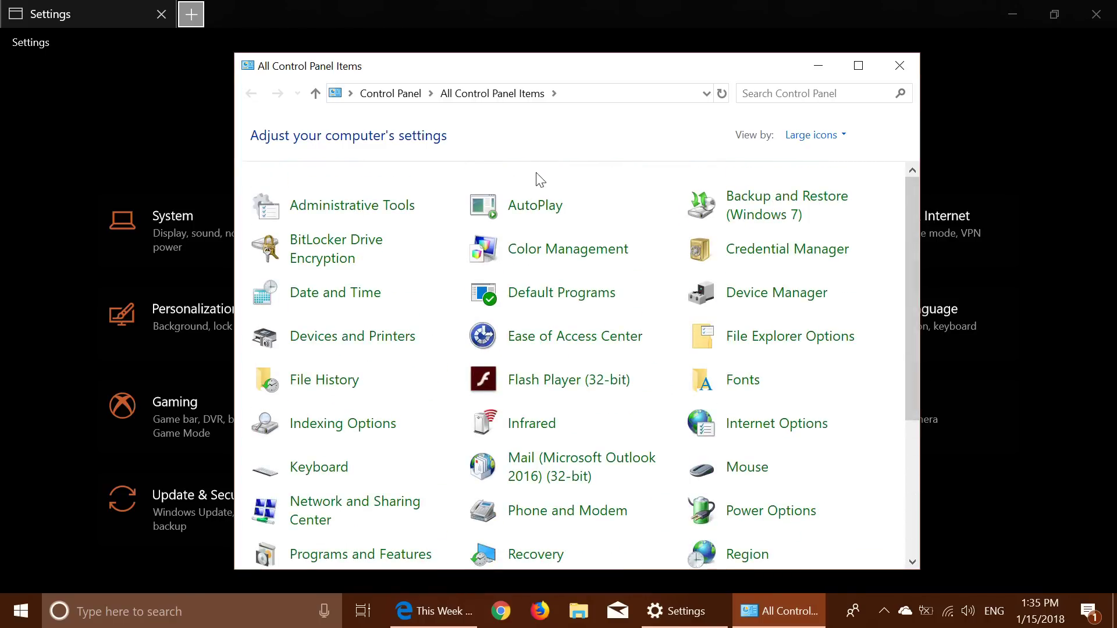
pyautogui.moveTo(549, 75); pyautogui.dragTo(656, 504)
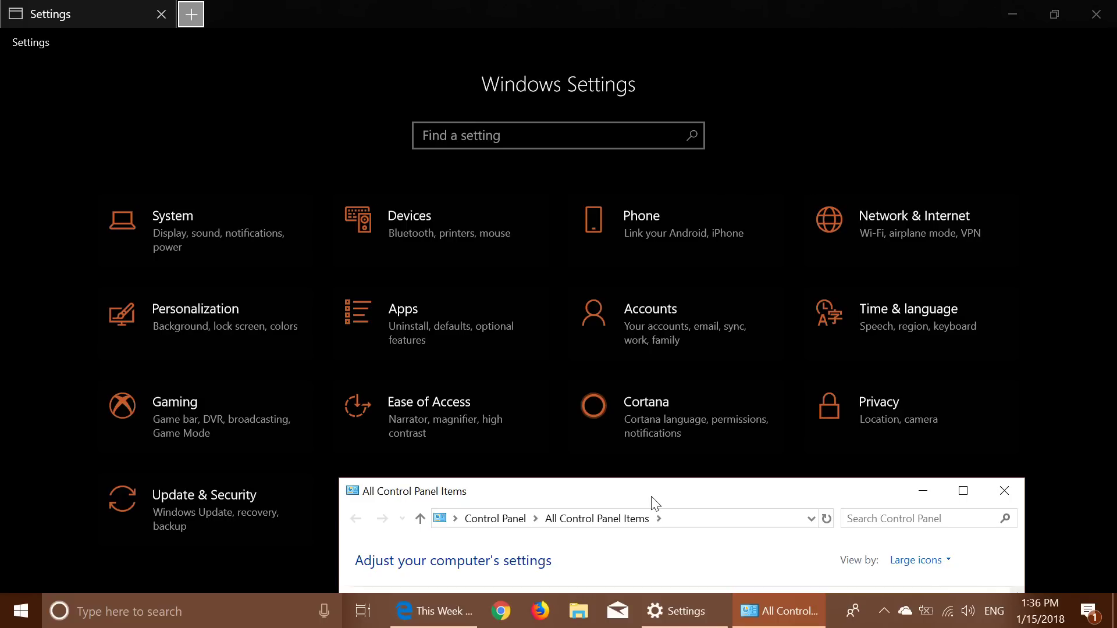
pyautogui.moveTo(652, 499); pyautogui.dragTo(569, 52)
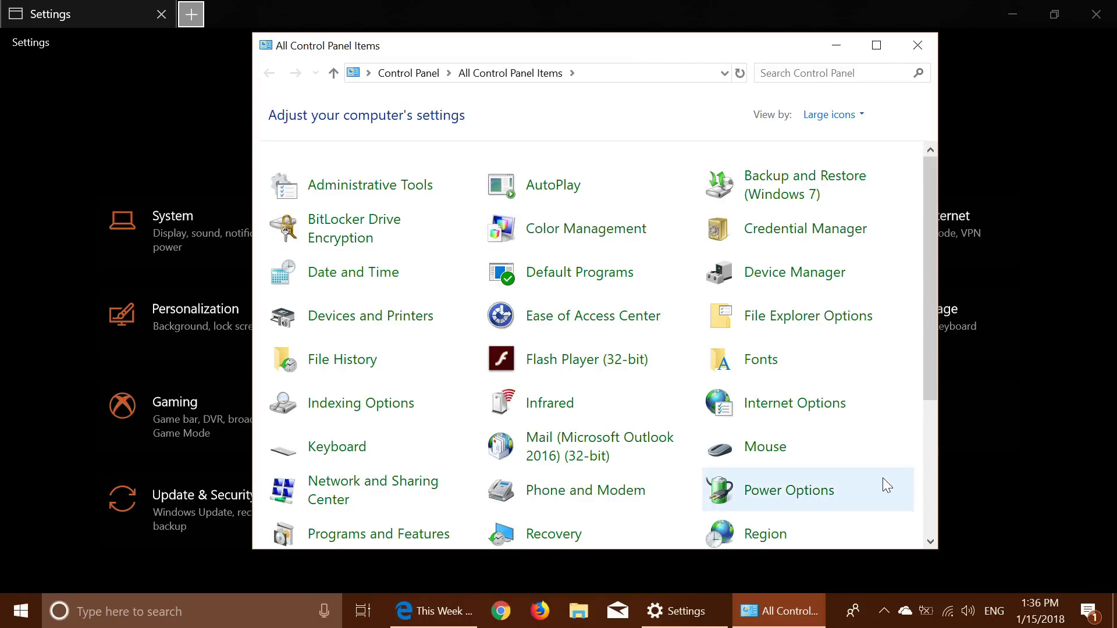
pyautogui.scroll(-2, 885, 482)
pyautogui.scroll(-2, 882, 483)
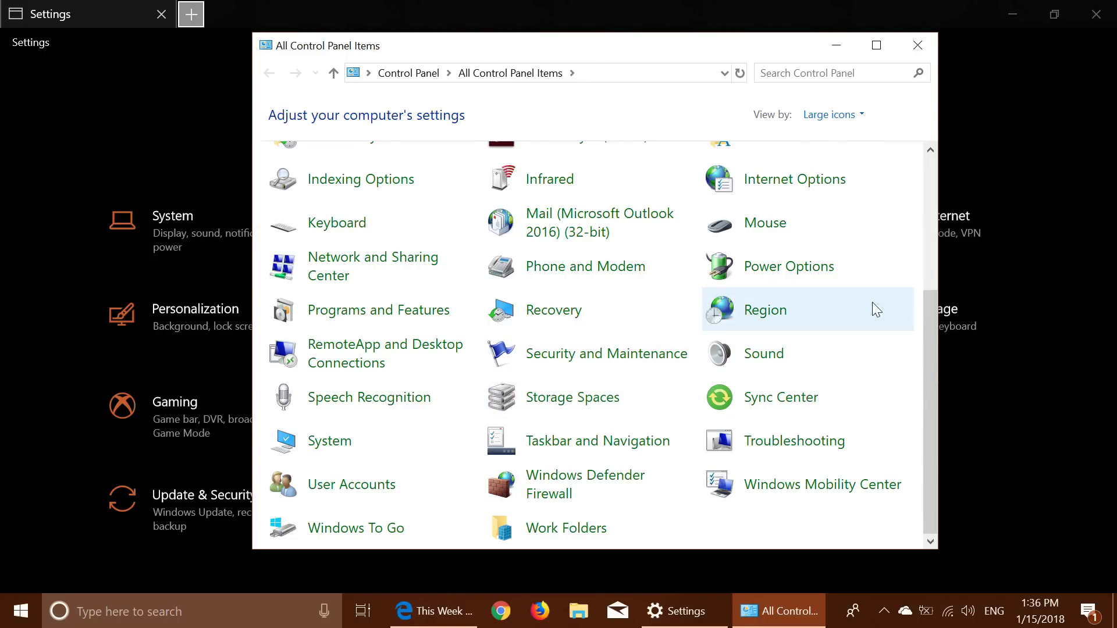
pyautogui.scroll(3, 602, 348)
pyautogui.scroll(-3, 601, 348)
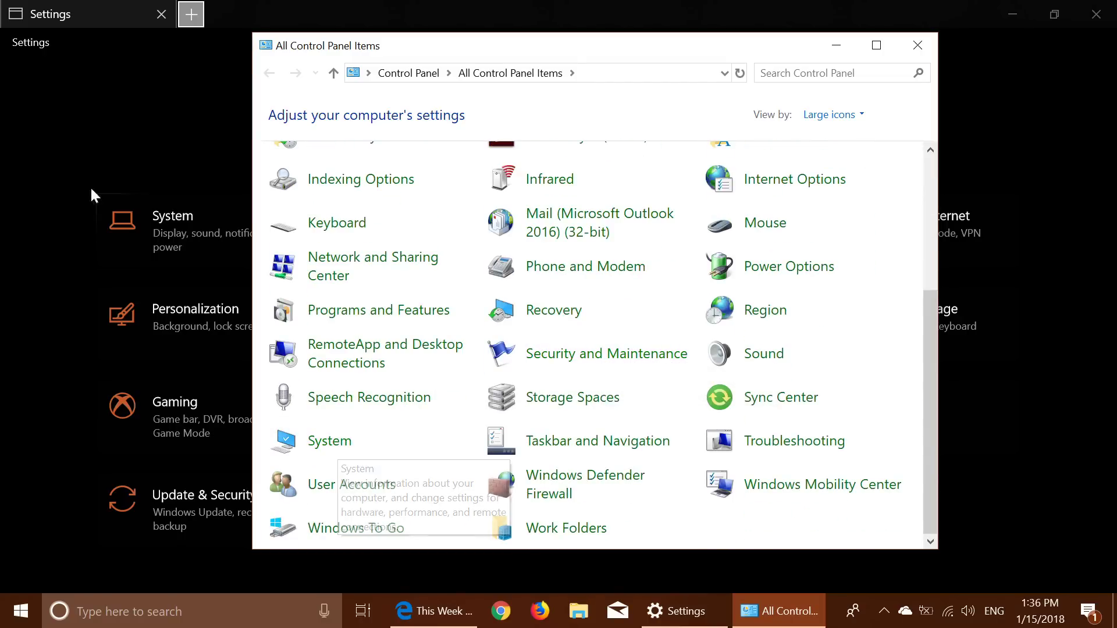
# View the System page and Device Manager, then close both windows
pyautogui.click(348, 449)
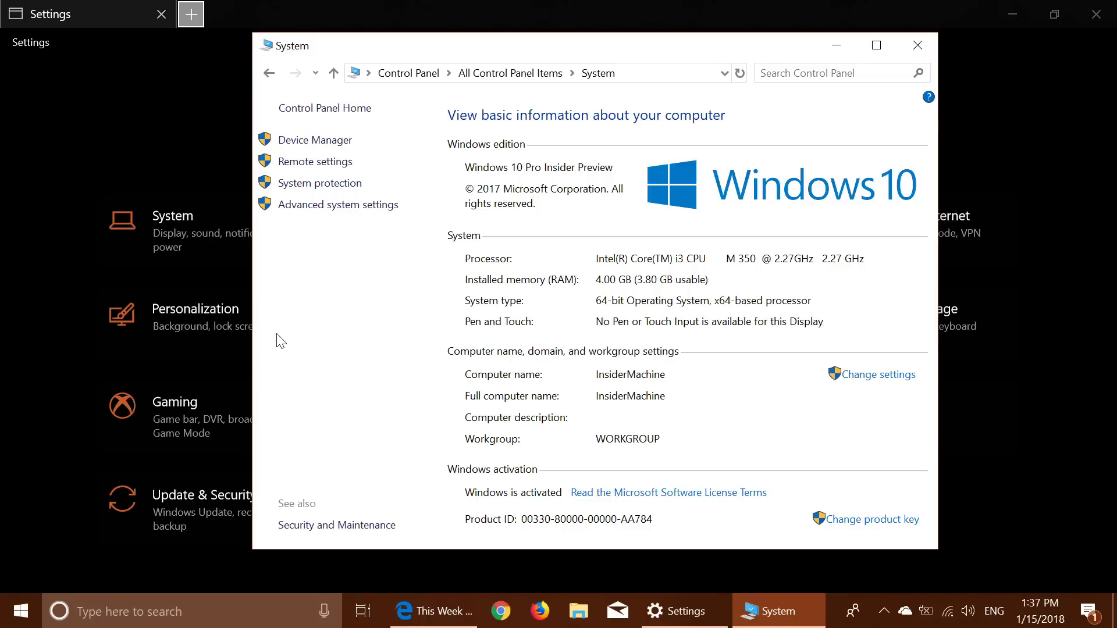
pyautogui.click(316, 142)
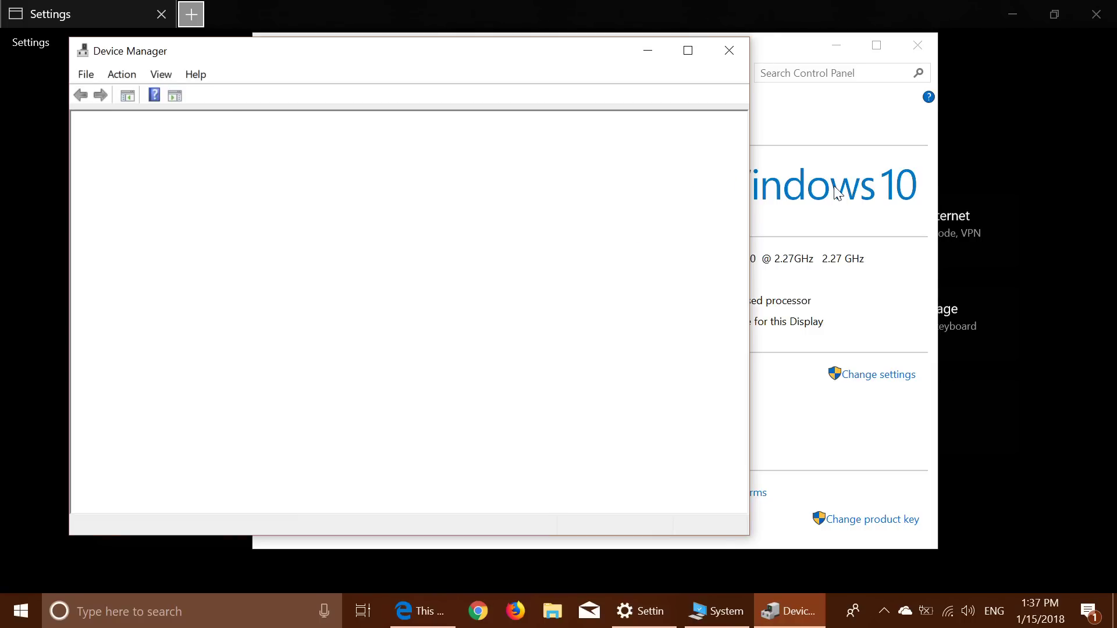
pyautogui.click(918, 46)
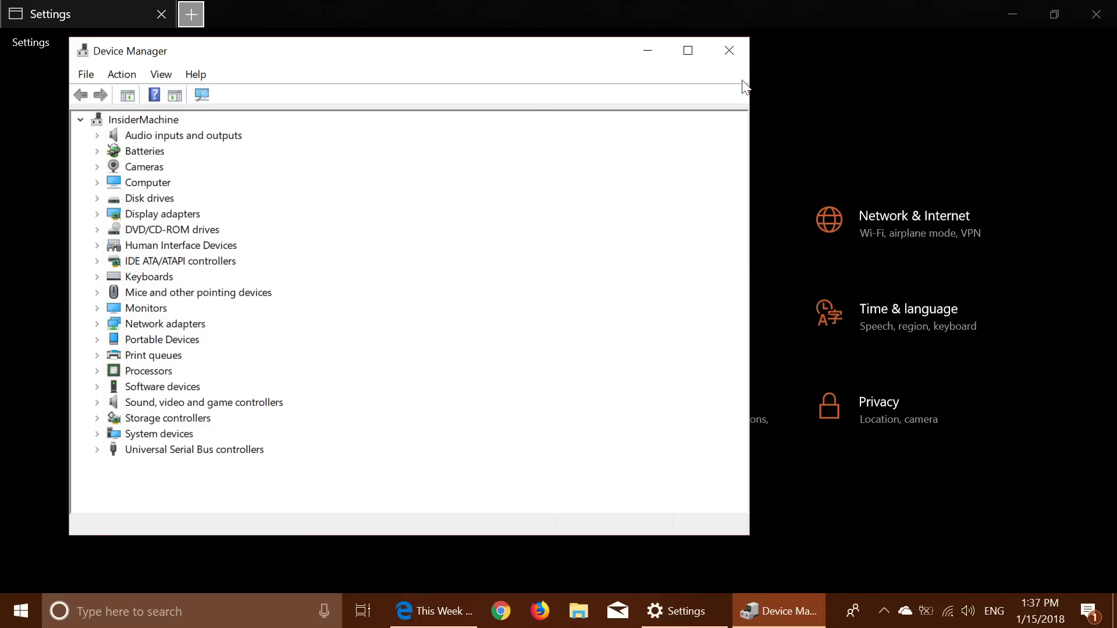
pyautogui.click(729, 51)
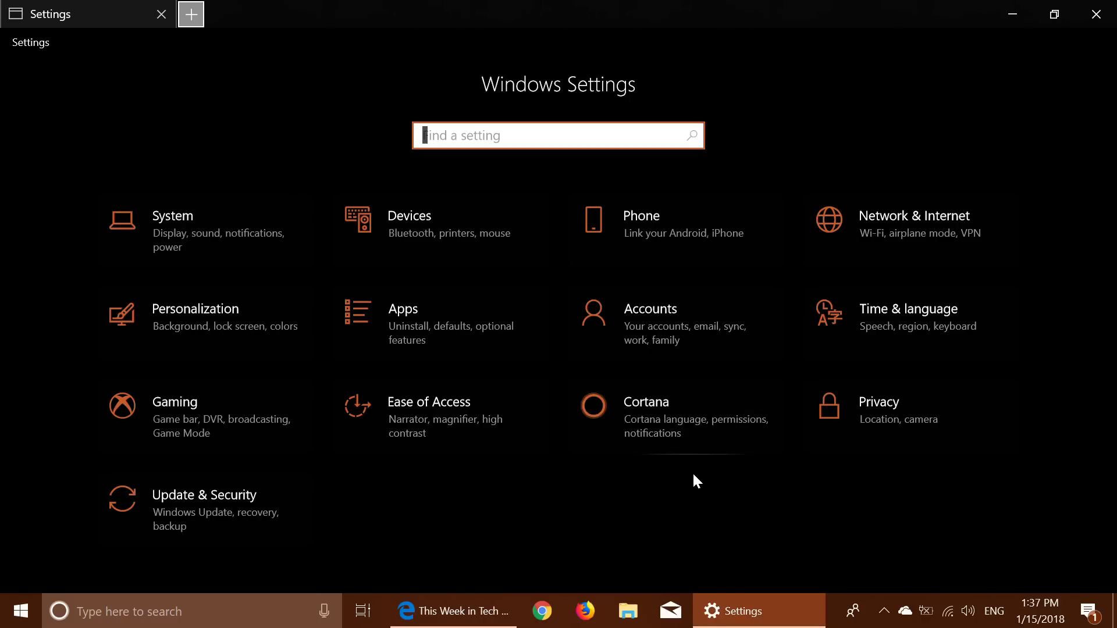
# Search 'default' to open Default app settings, then close Settings
pyautogui.click(633, 508)
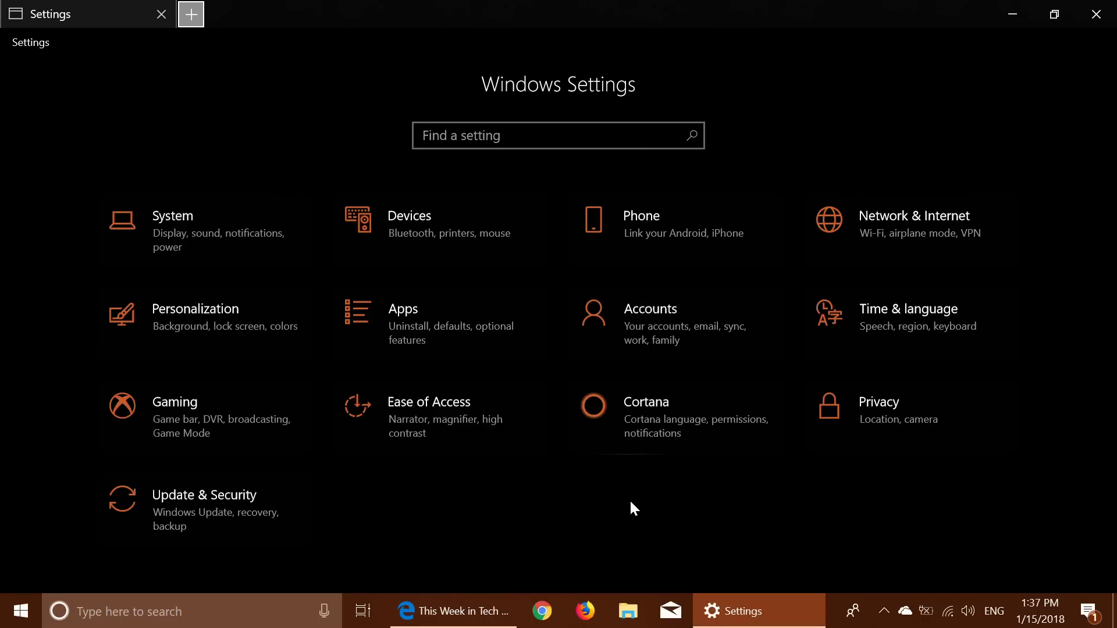
pyautogui.click(157, 613)
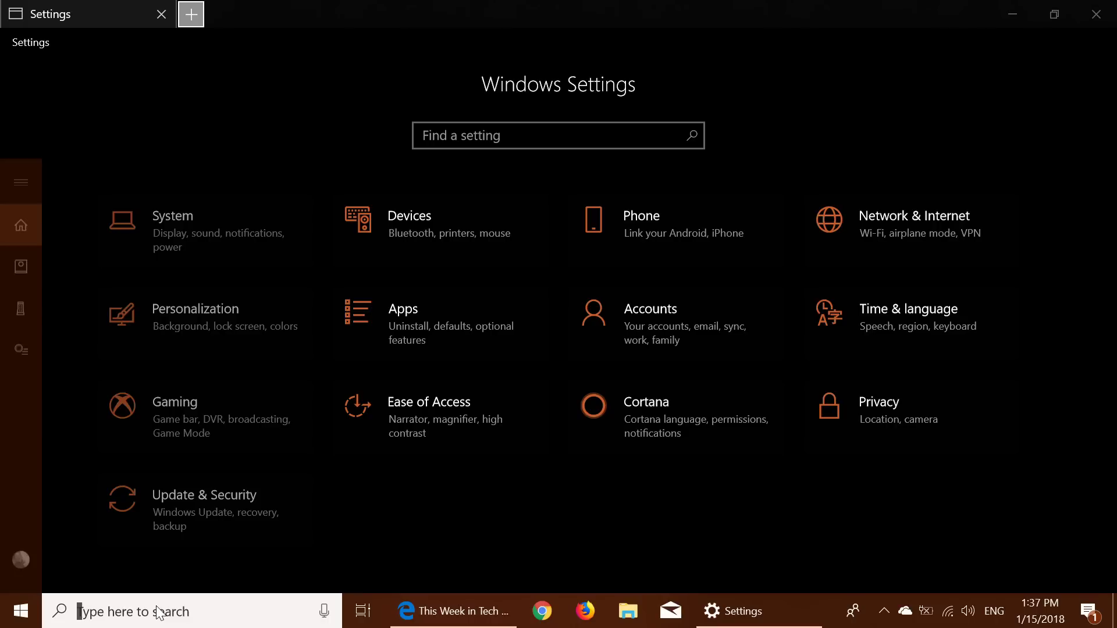
pyautogui.write('defa')
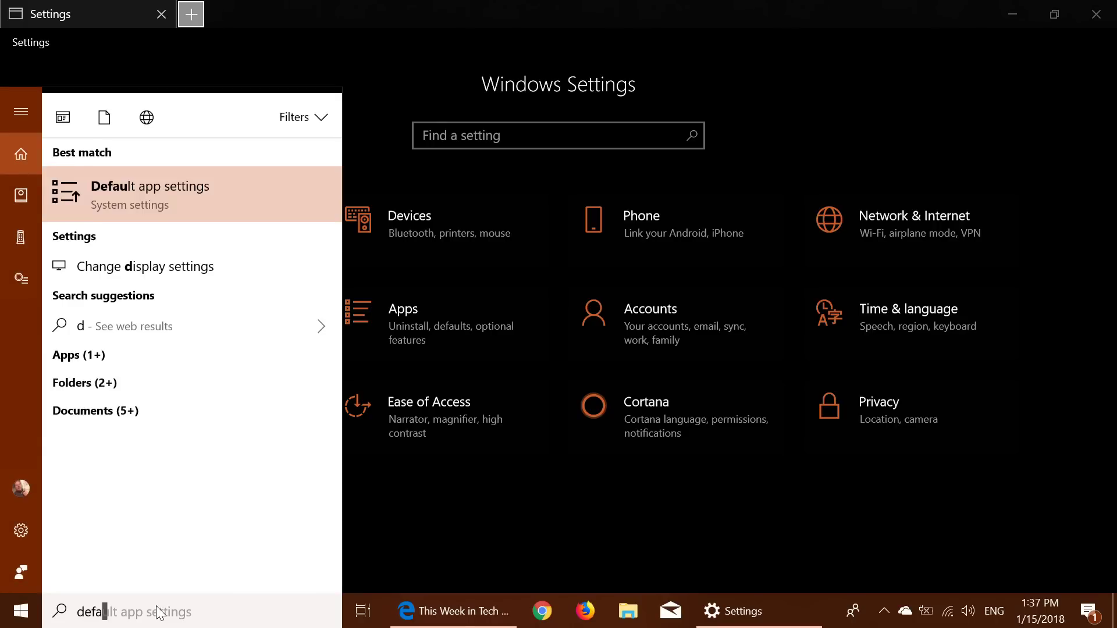
pyautogui.write('ult')
pyautogui.click(138, 188)
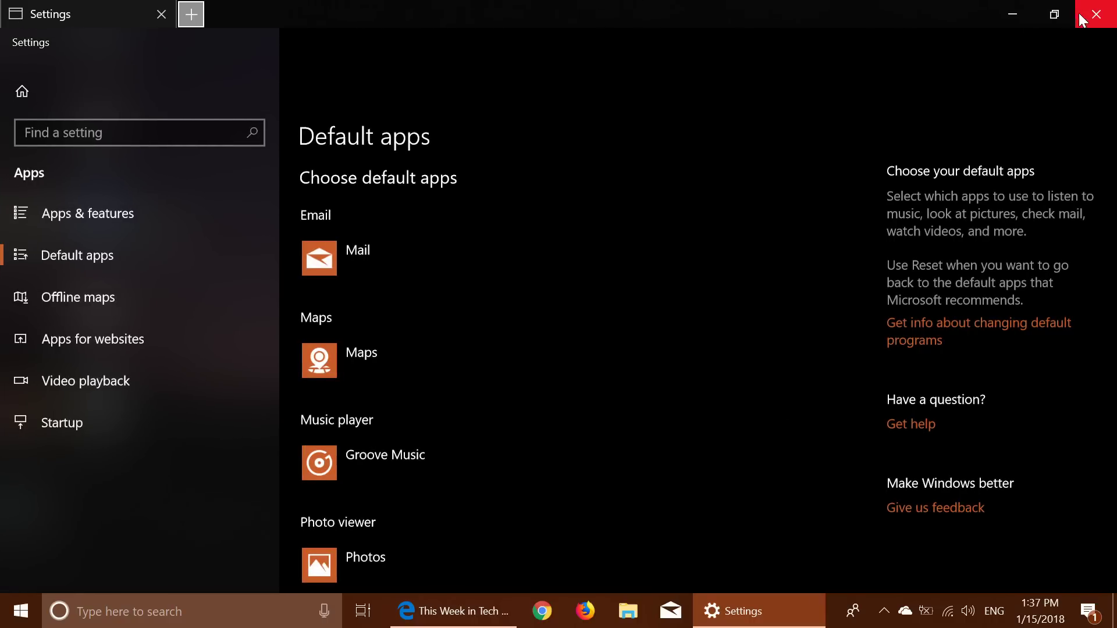
pyautogui.click(1093, 16)
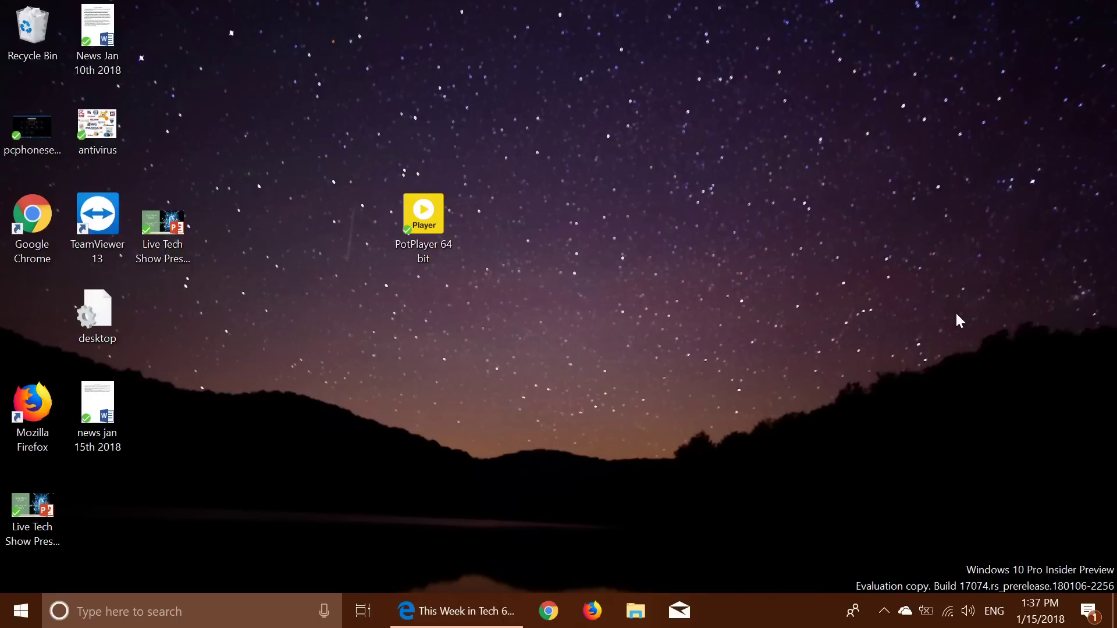
# Clear all notifications in Action Center and reopen the full Settings app
pyautogui.click(1088, 611)
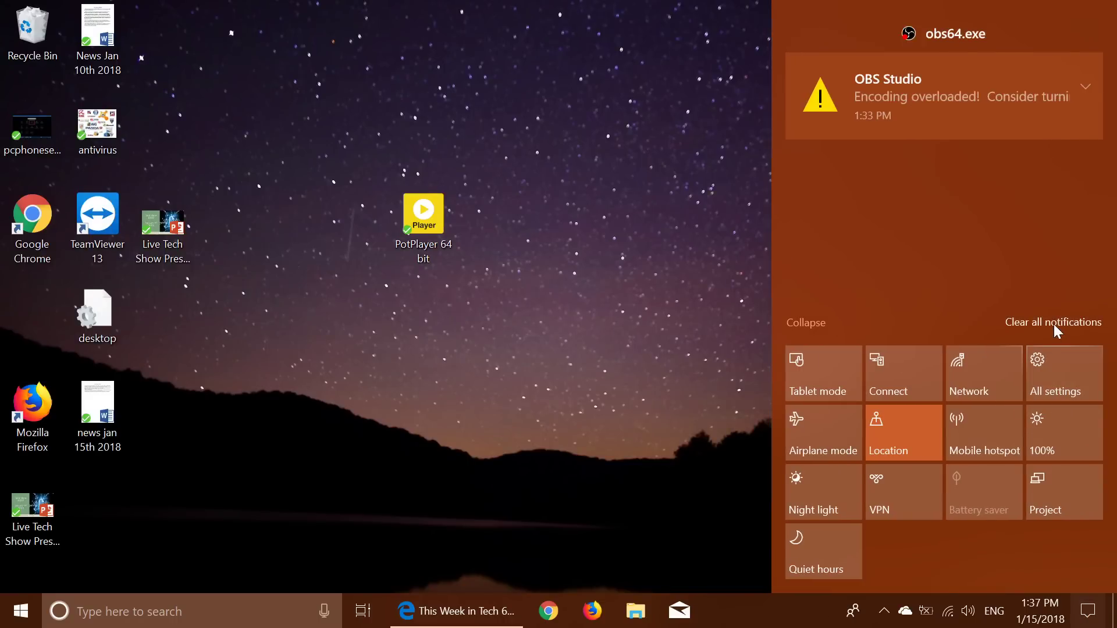
pyautogui.click(1053, 323)
pyautogui.click(1071, 365)
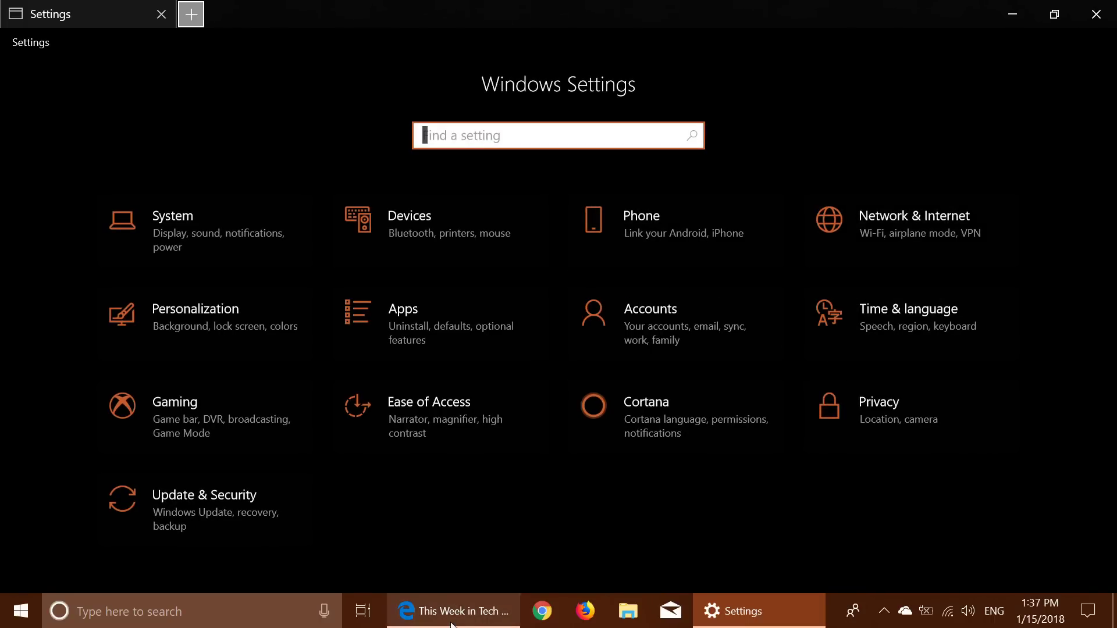
# Open Network & Internet and review the Status page showing the Internet connection
pyautogui.click(903, 226)
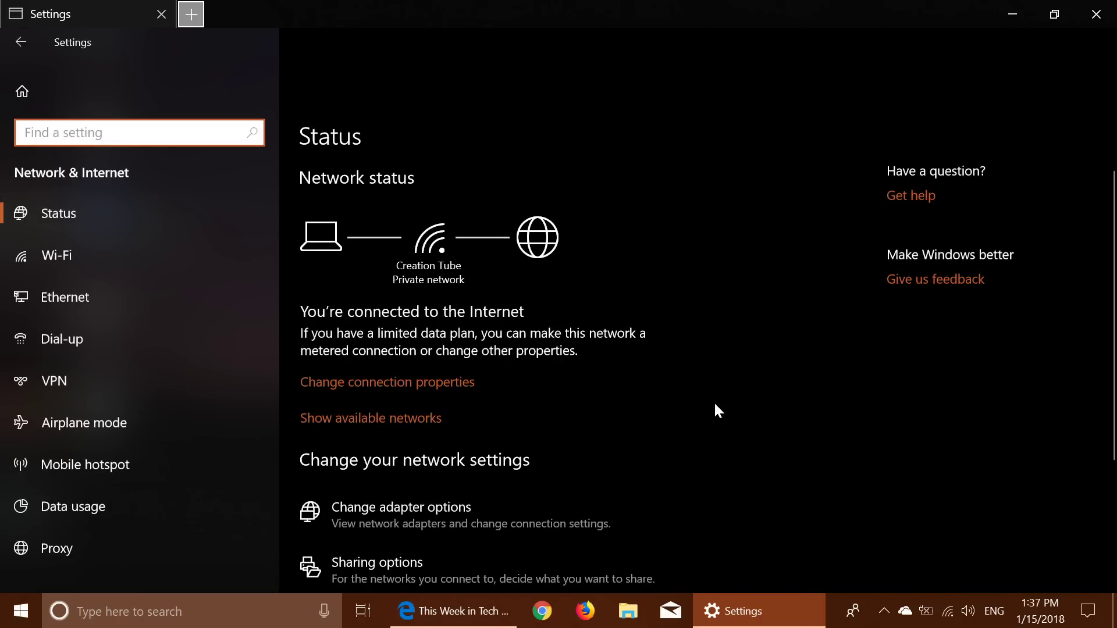
pyautogui.scroll(-1, 715, 406)
pyautogui.scroll(-2, 715, 406)
pyautogui.scroll(3, 715, 406)
pyautogui.scroll(-3, 715, 405)
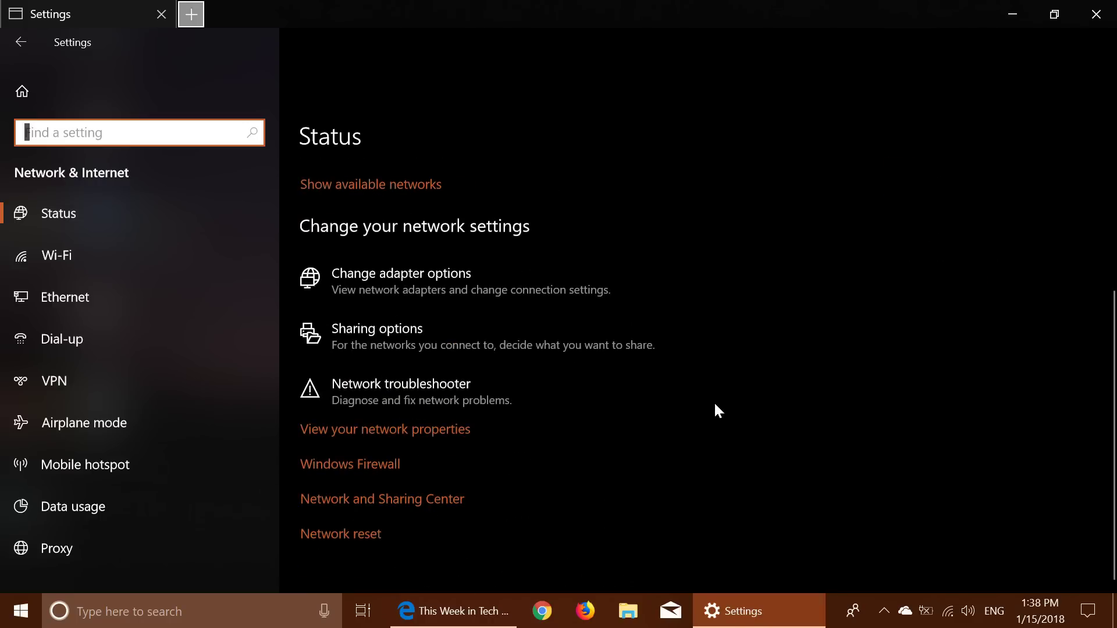
pyautogui.scroll(3, 716, 404)
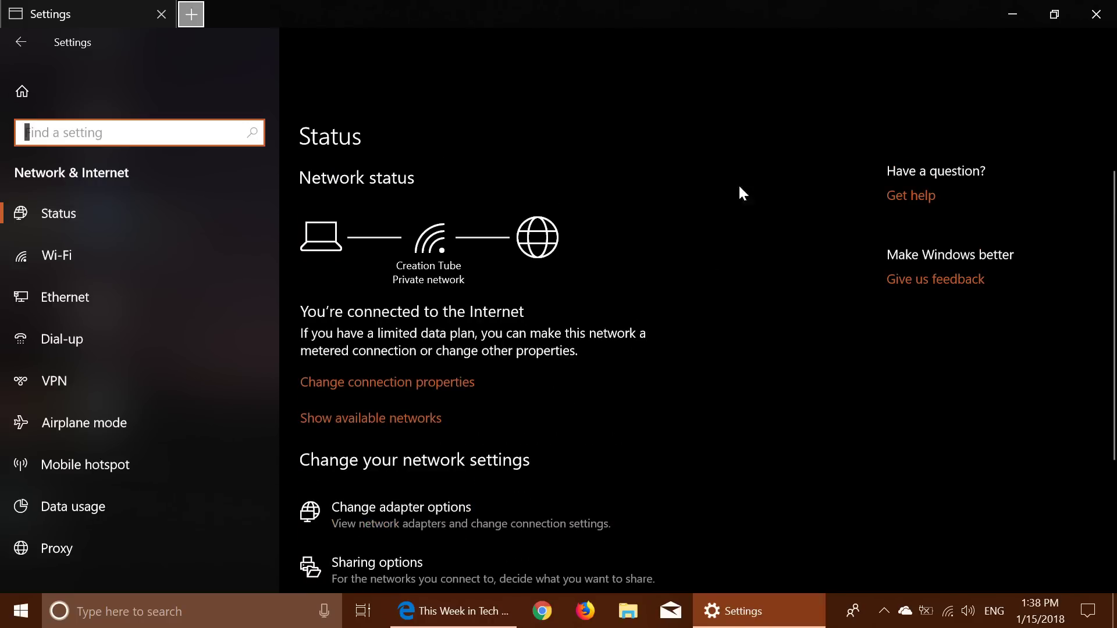
# Close Settings, reopen its home page via Action Center's All settings, and close it again
pyautogui.click(1092, 15)
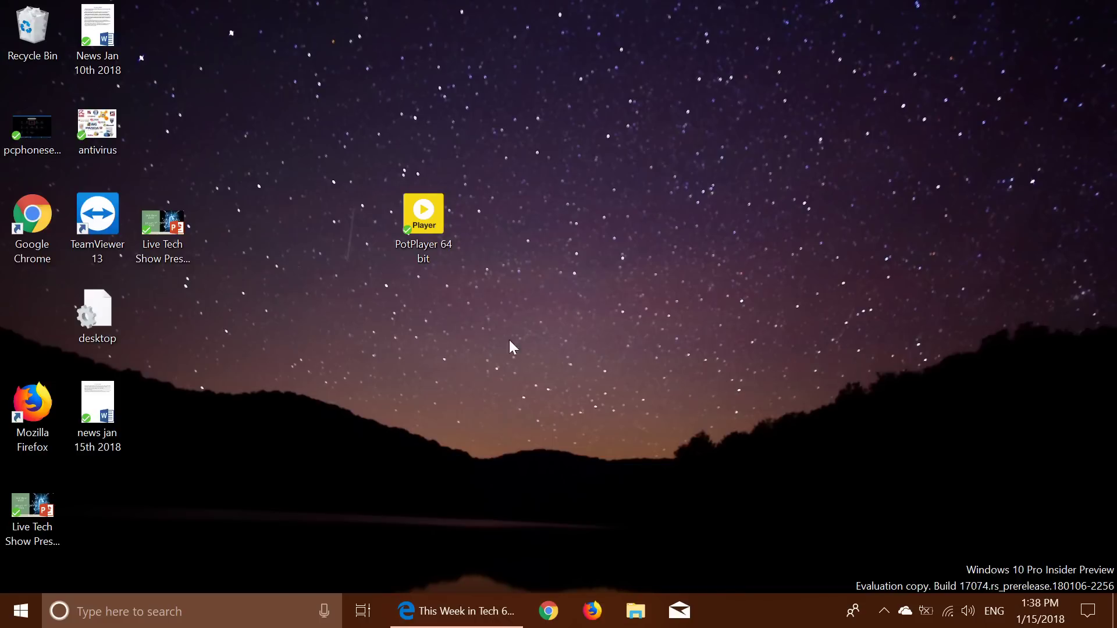
pyautogui.click(1088, 608)
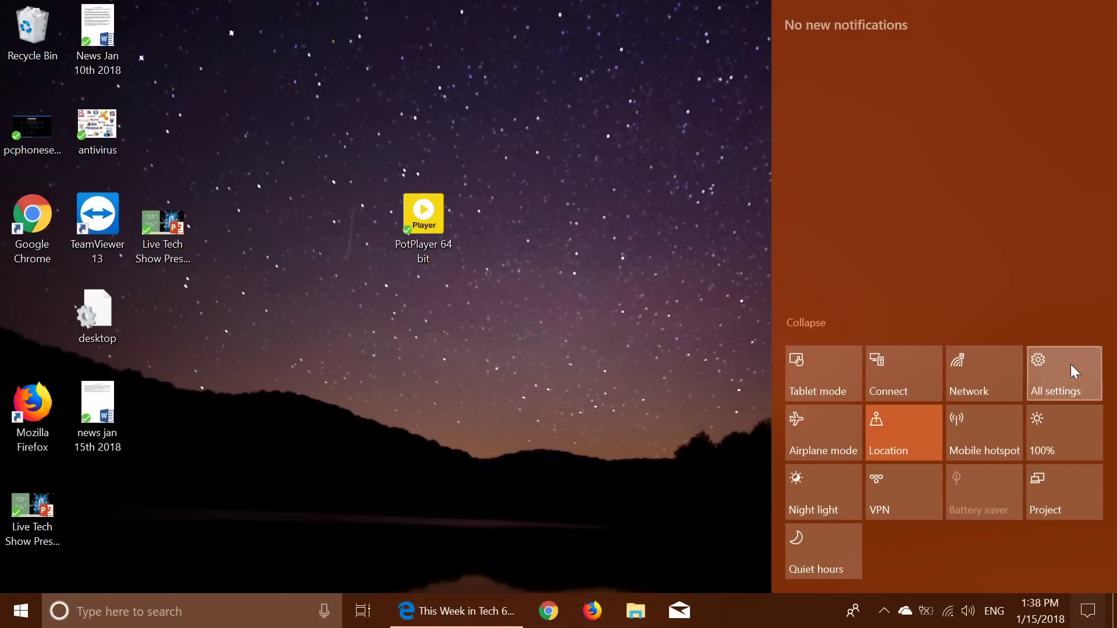
pyautogui.click(1072, 366)
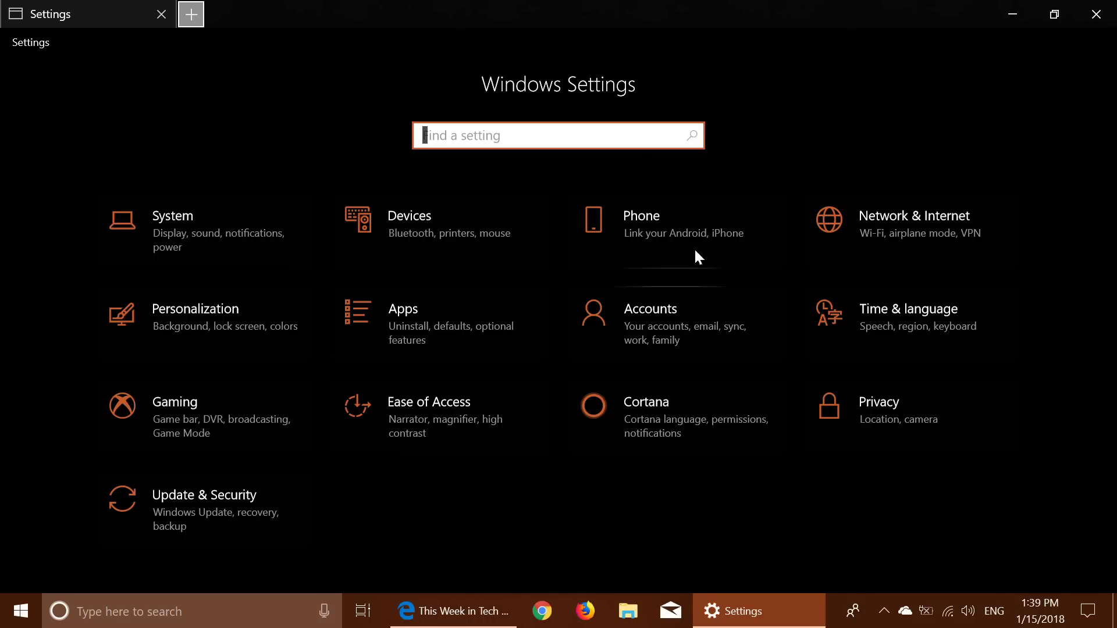
pyautogui.click(1086, 18)
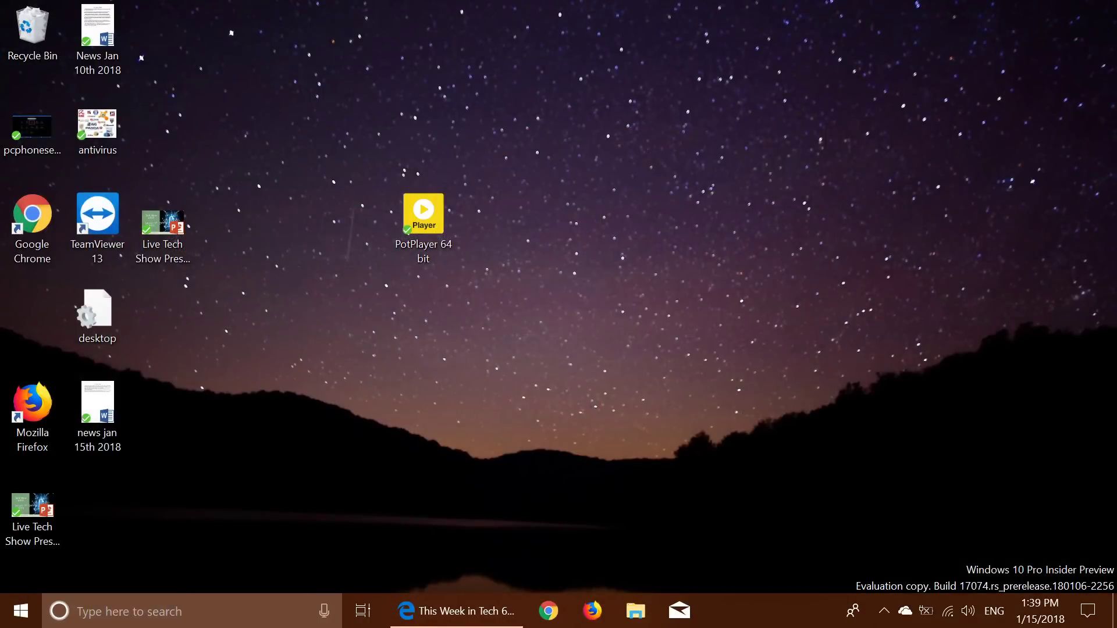
# Open Control Panel maximized from a 'control' search, view Windows Defender Firewall, and return to the list
pyautogui.click(192, 612)
pyautogui.write('control')
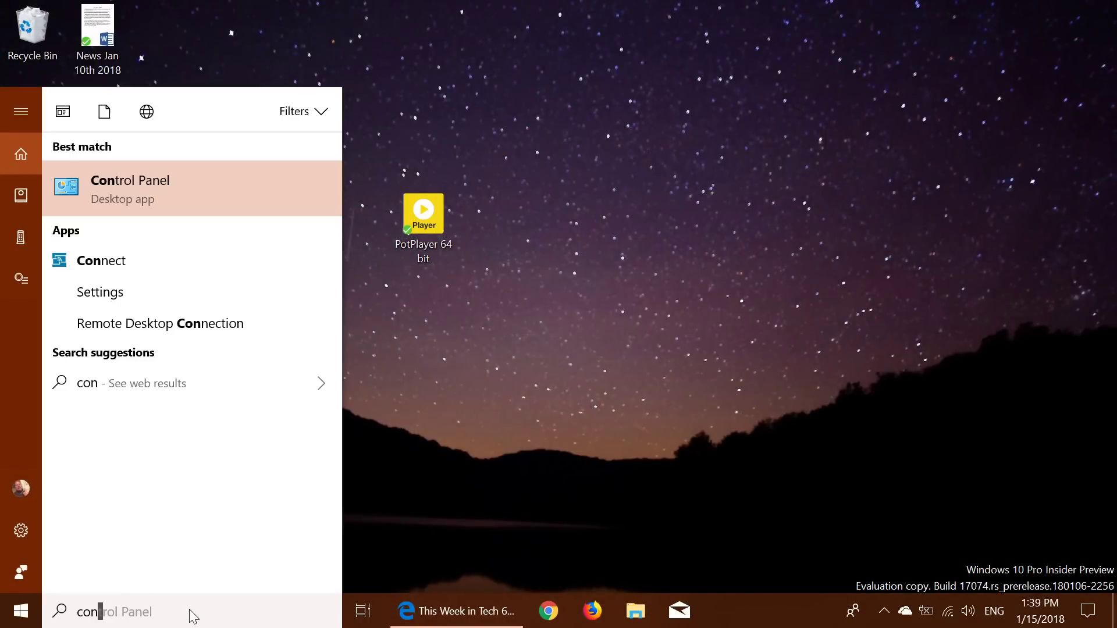
pyautogui.click(167, 189)
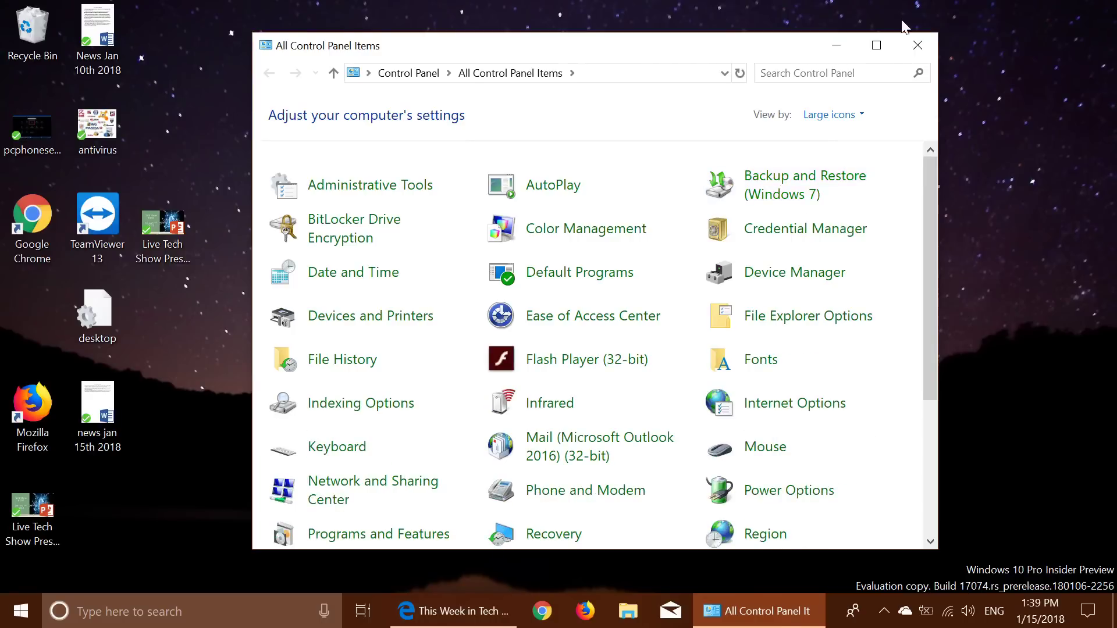
pyautogui.click(876, 45)
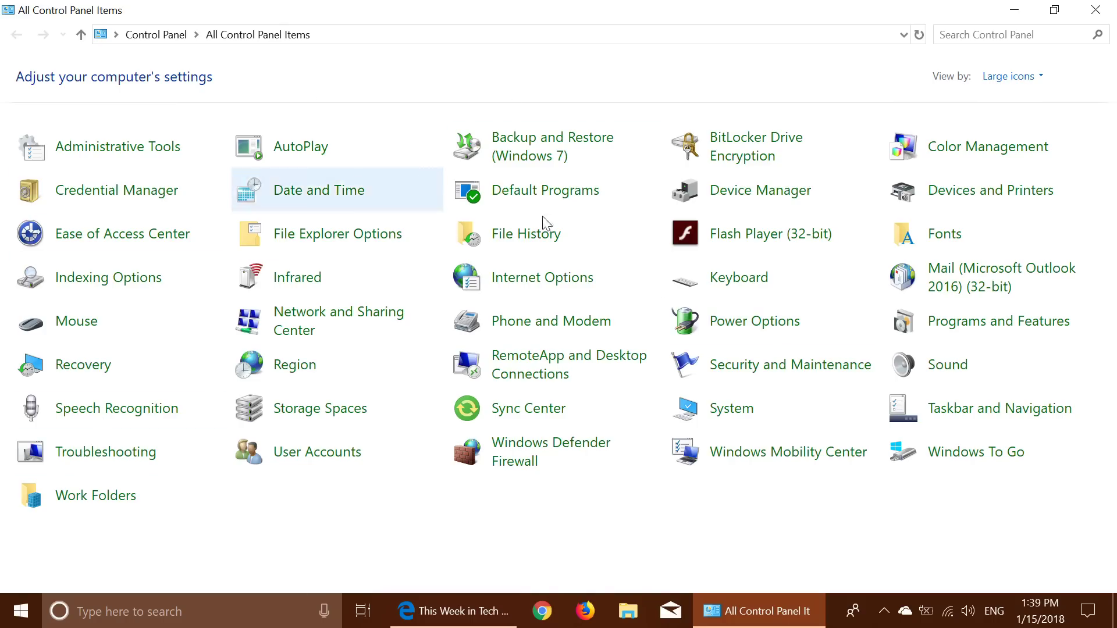
pyautogui.click(512, 463)
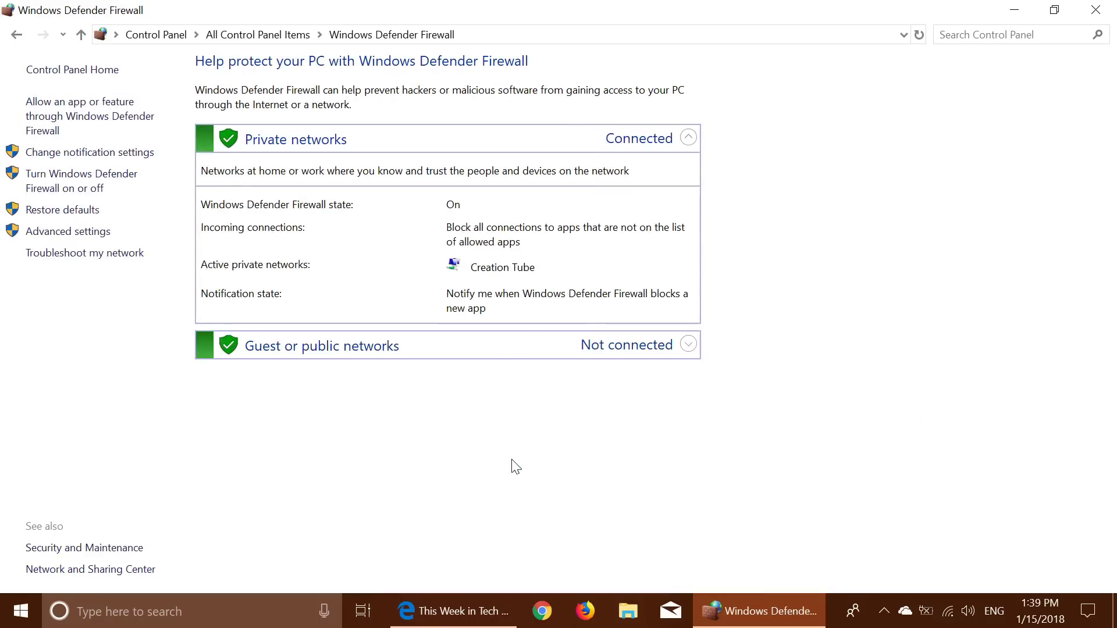
pyautogui.click(15, 35)
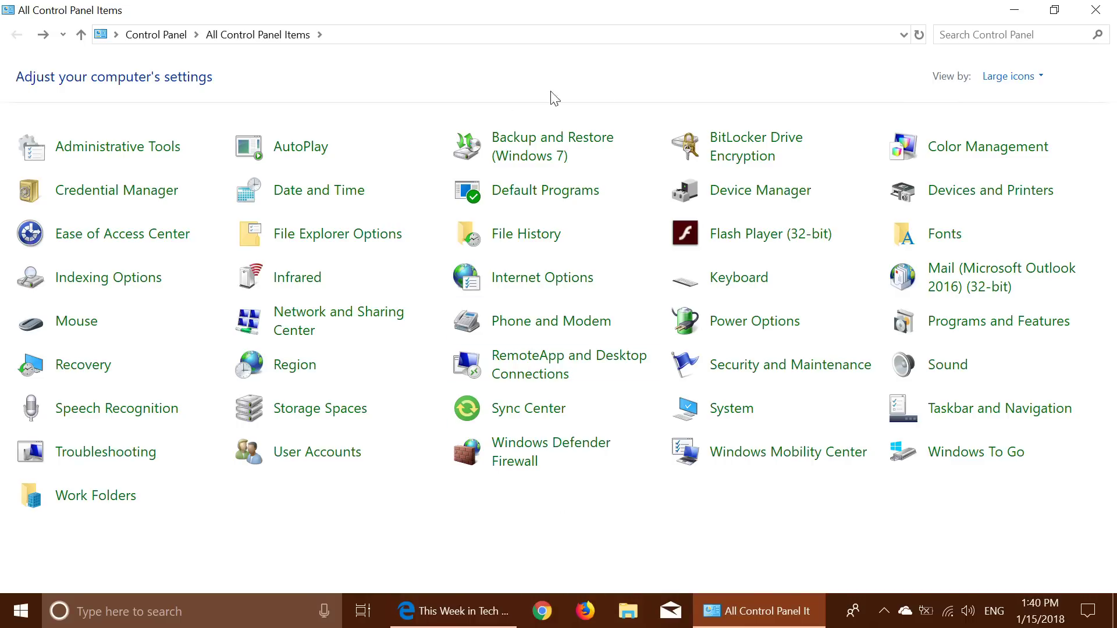
# Review and close Internet Properties, then close Control Panel to the desktop
pyautogui.click(553, 282)
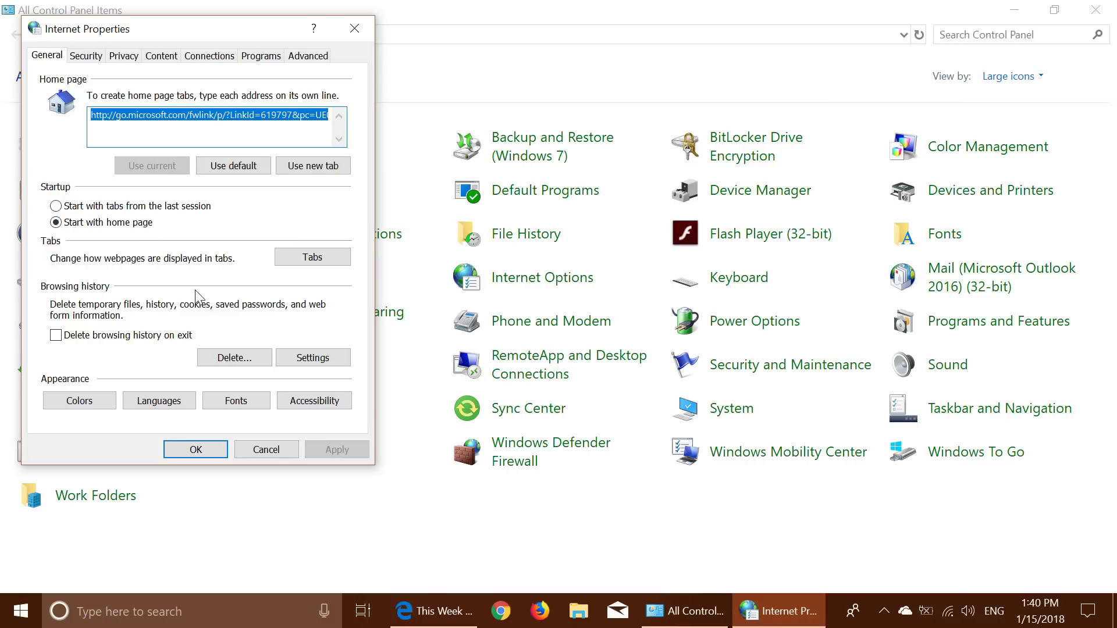
pyautogui.click(354, 28)
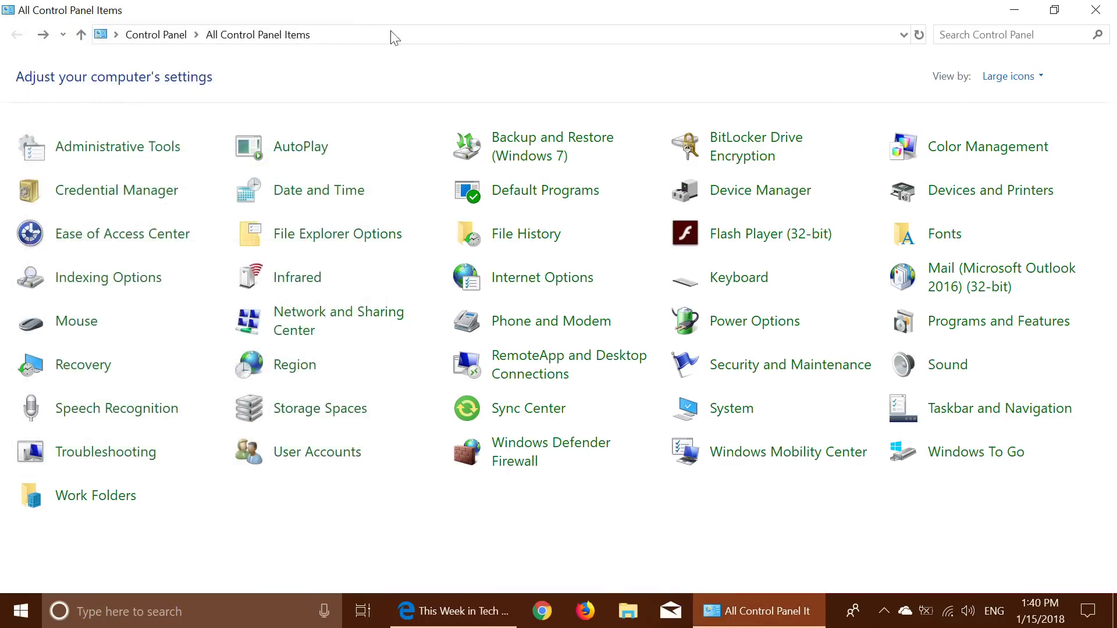
pyautogui.click(454, 42)
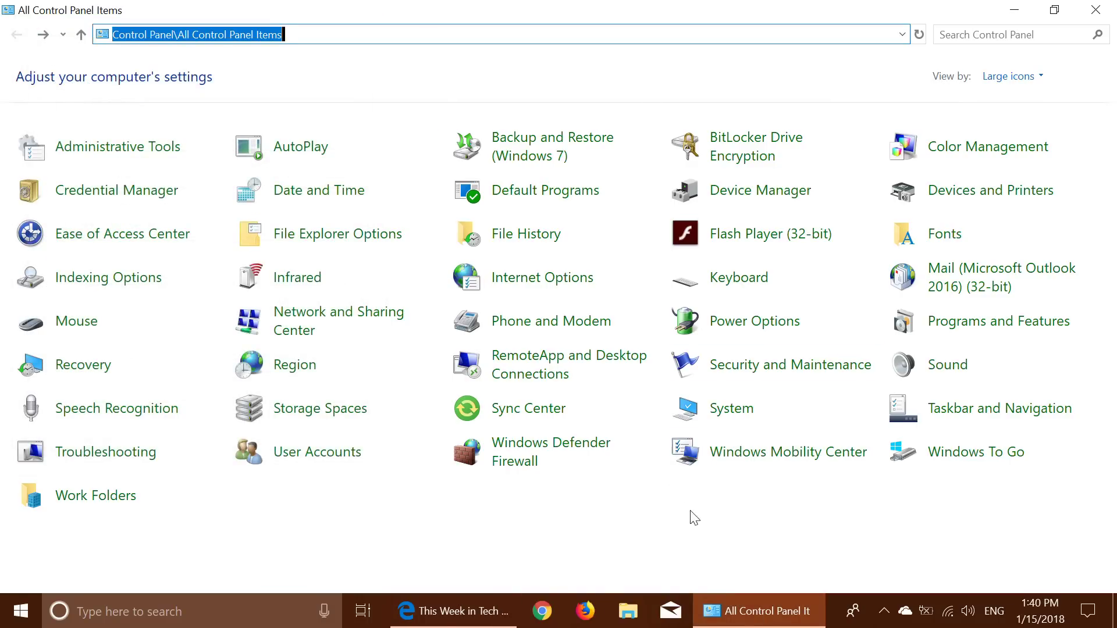
pyautogui.click(598, 520)
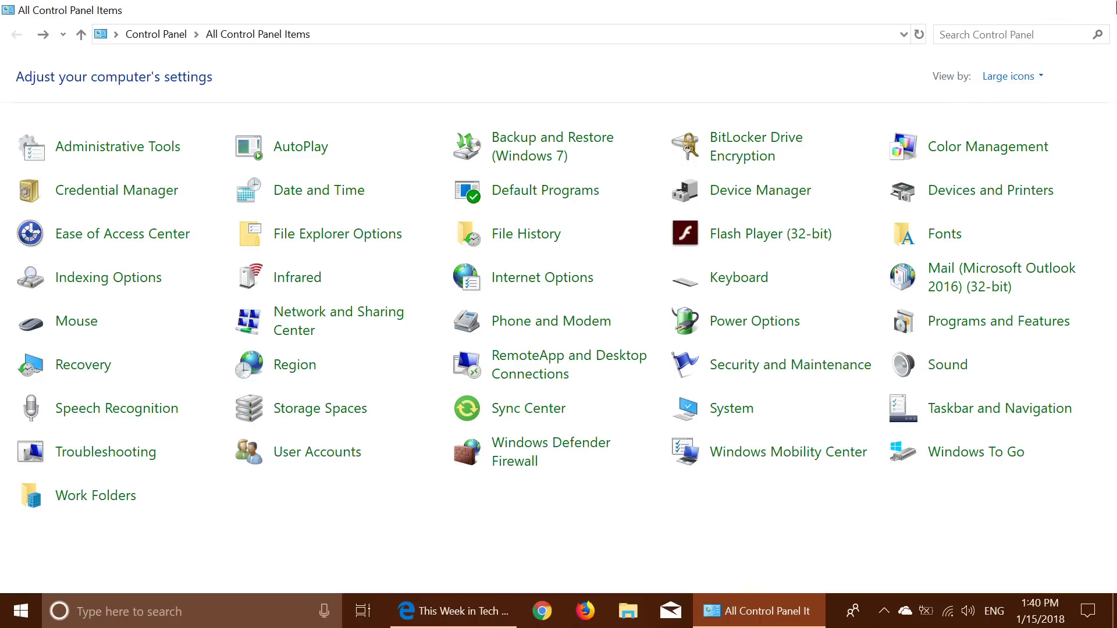
pyautogui.click(1096, 10)
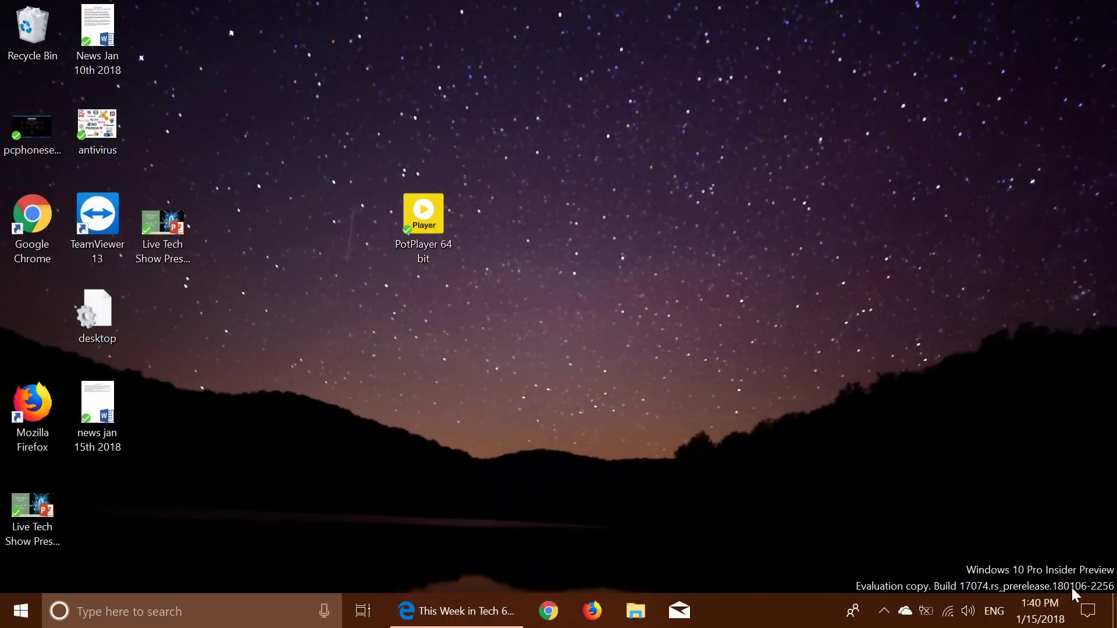
pyautogui.click(1088, 619)
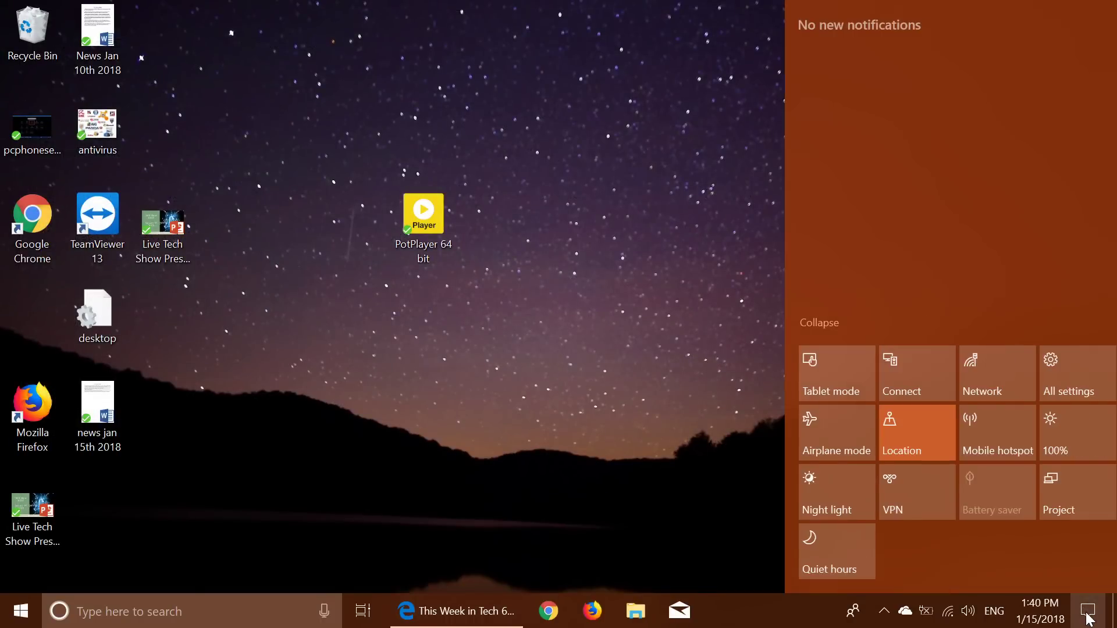
pyautogui.click(1057, 369)
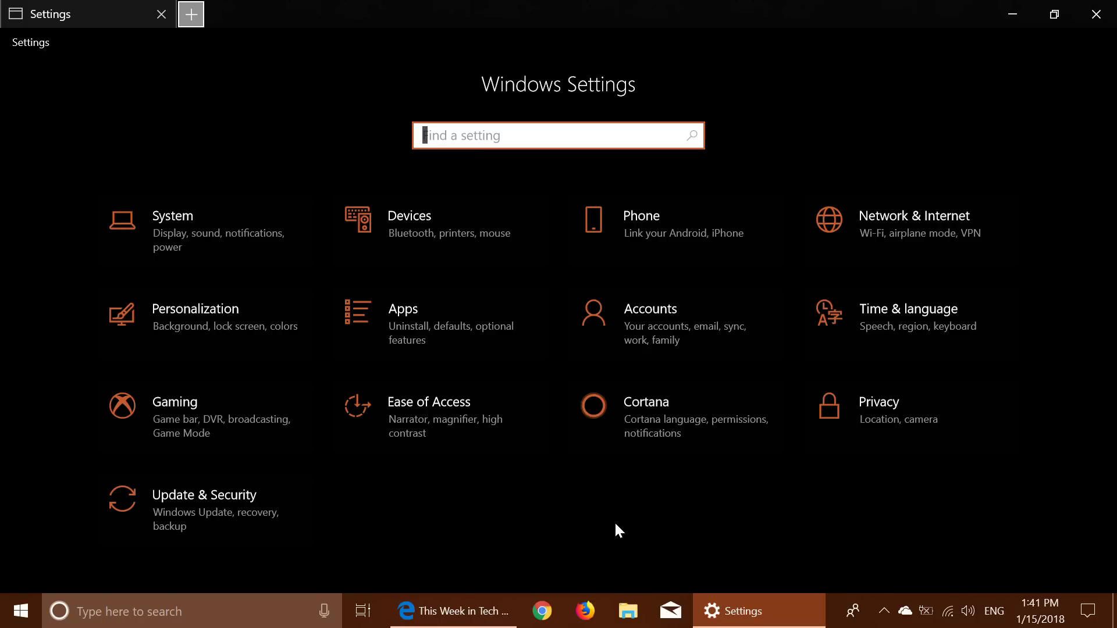
pyautogui.click(1094, 15)
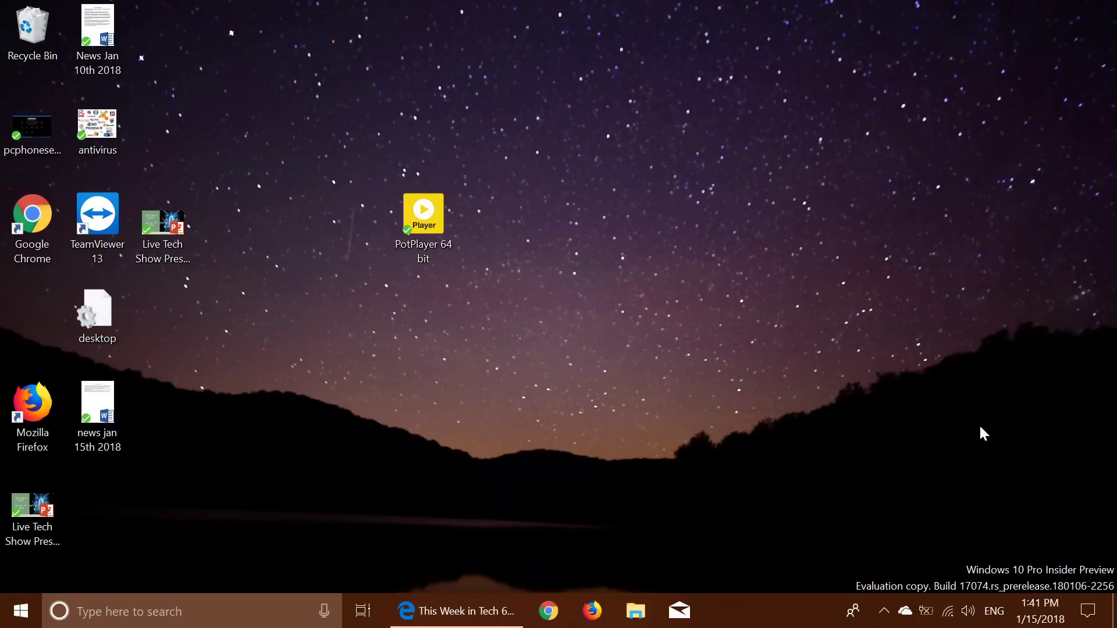
pyautogui.click(1087, 611)
pyautogui.click(1050, 377)
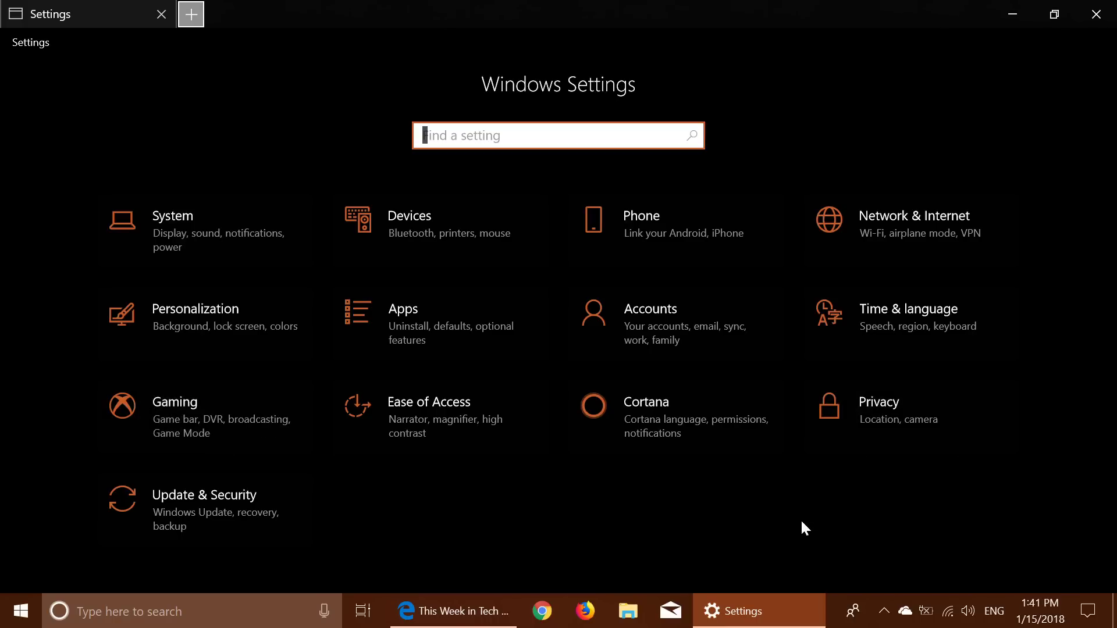
pyautogui.click(1096, 17)
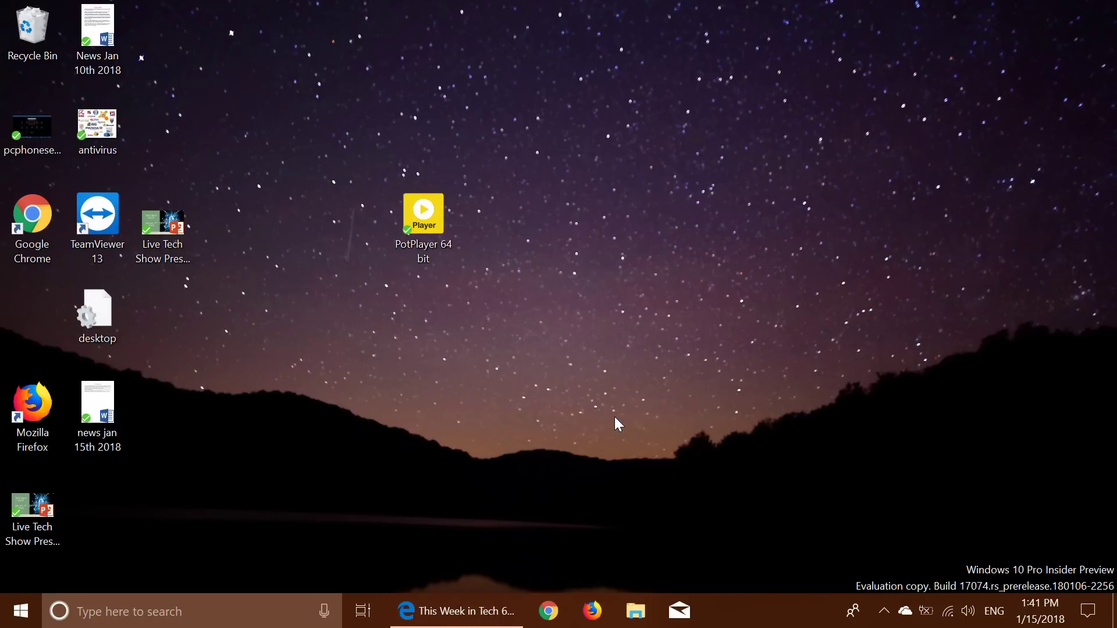